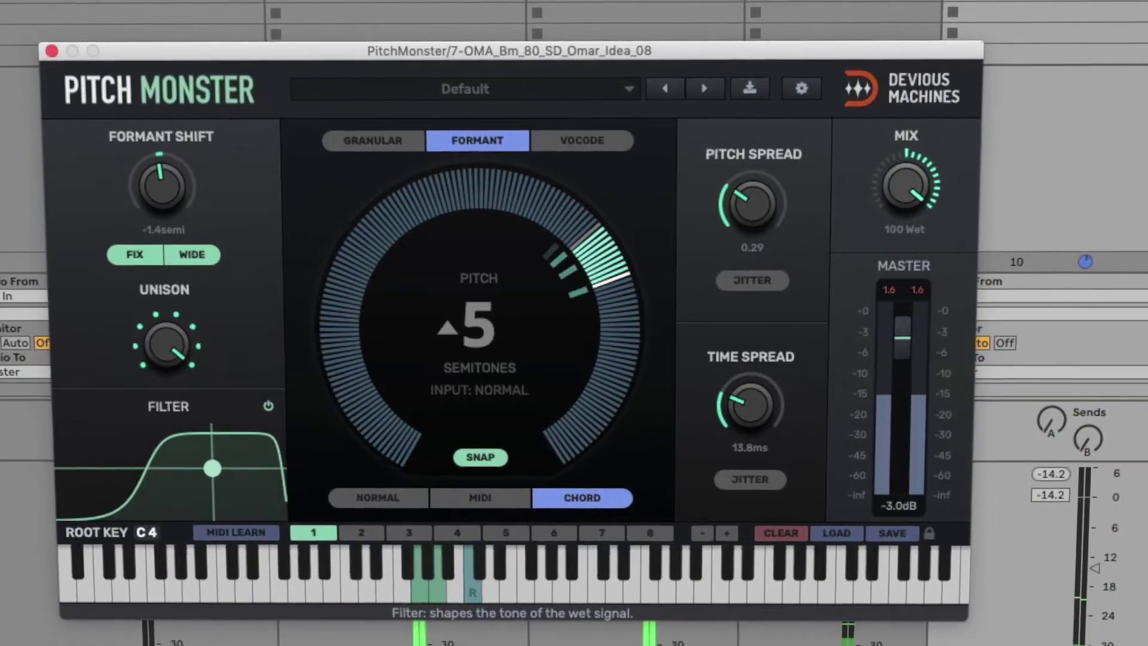
Narrow the filter curve by moving its node lower and set Formant Shift to about -2.2 semitones.
mouse_move(212, 468)
left_mouse_down()
mouse_move(207, 489)
mouse_move(195, 483)
left_mouse_up()
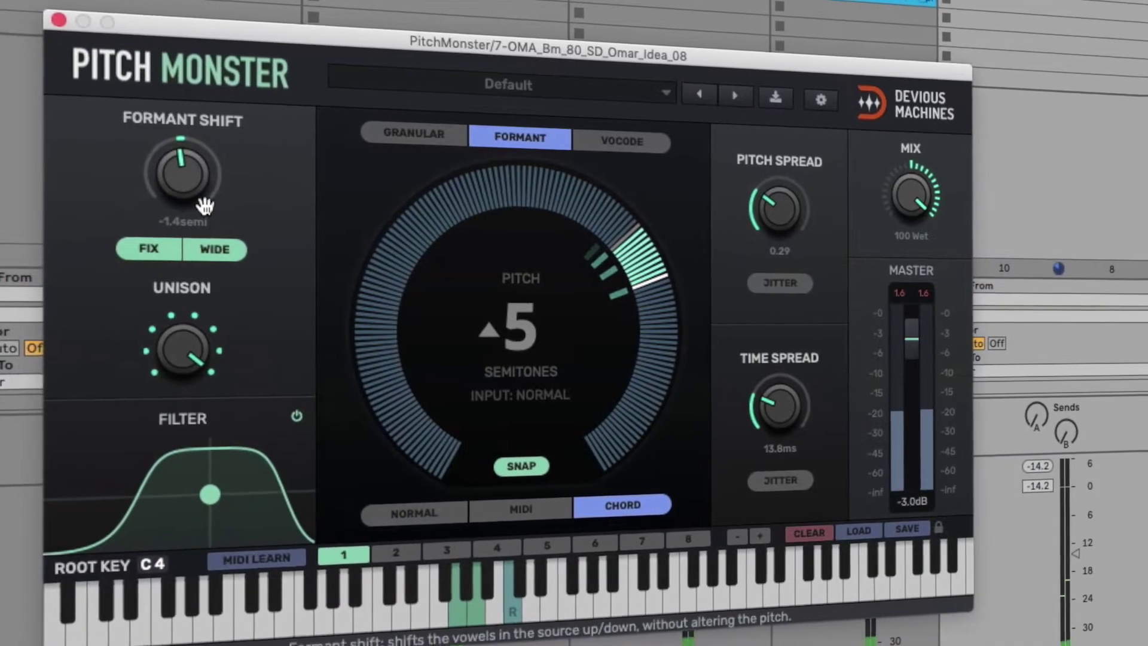
left_click_drag(205, 205, 205, 214)
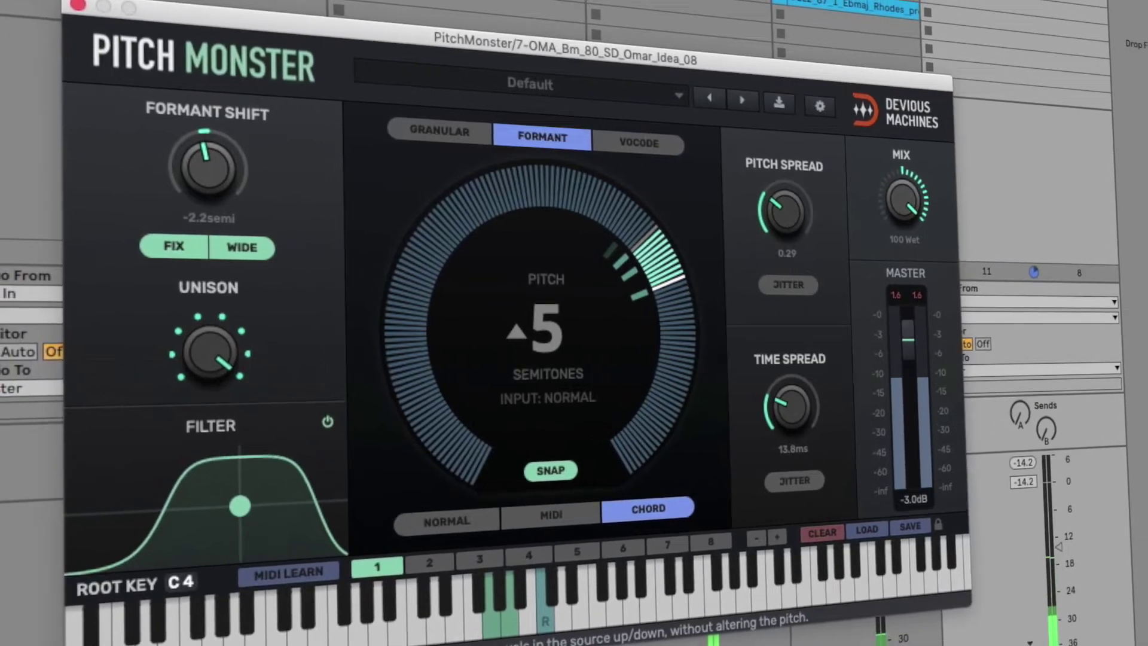
left_click_drag(208, 169, 208, 187)
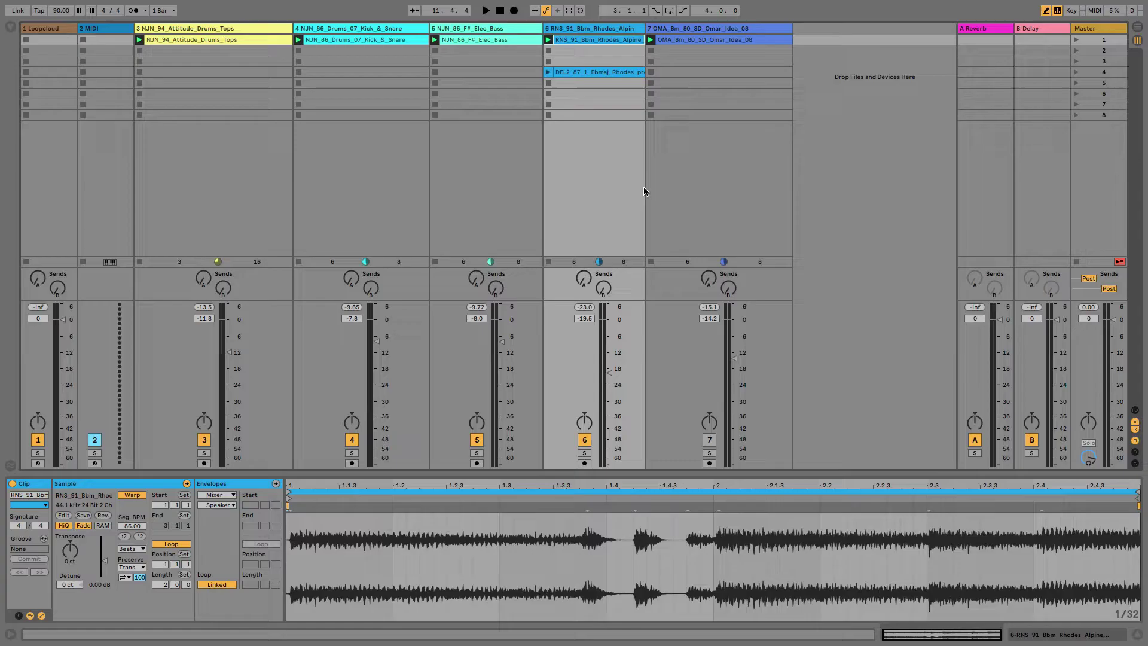
Start playback of the session and activate the vocal on track 7.
key("space")
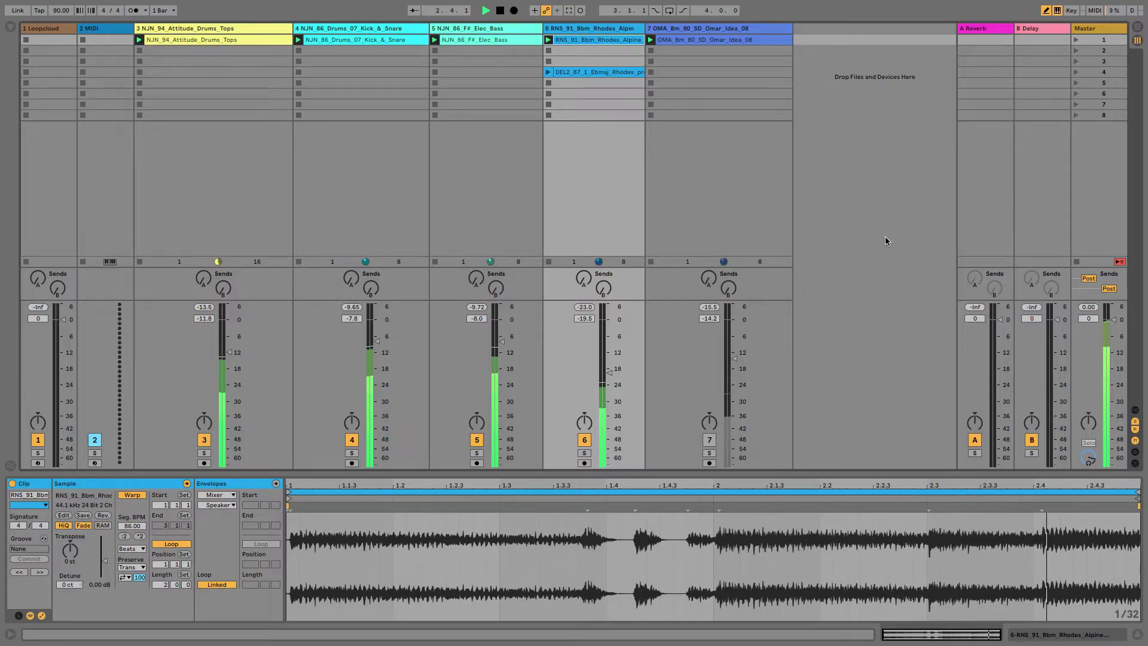
left_click(709, 440)
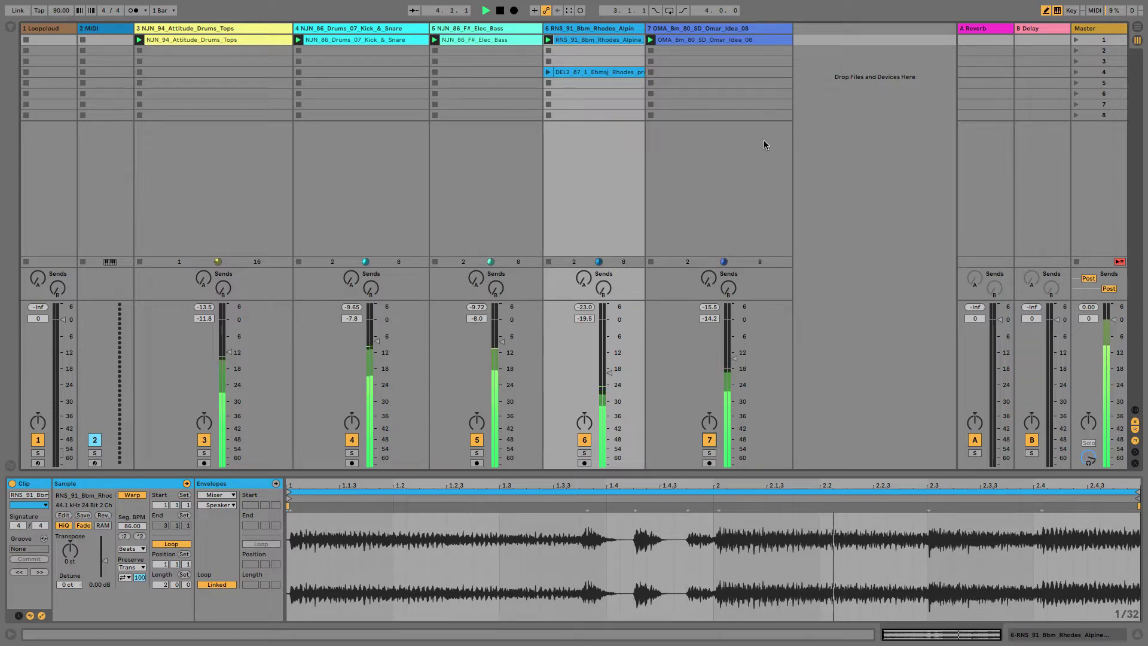
Try transposing the OMA_Bm_80_SD_Omar_Idea_08 clip up 5 semitones, and return it to 0 st.
left_click(730, 42)
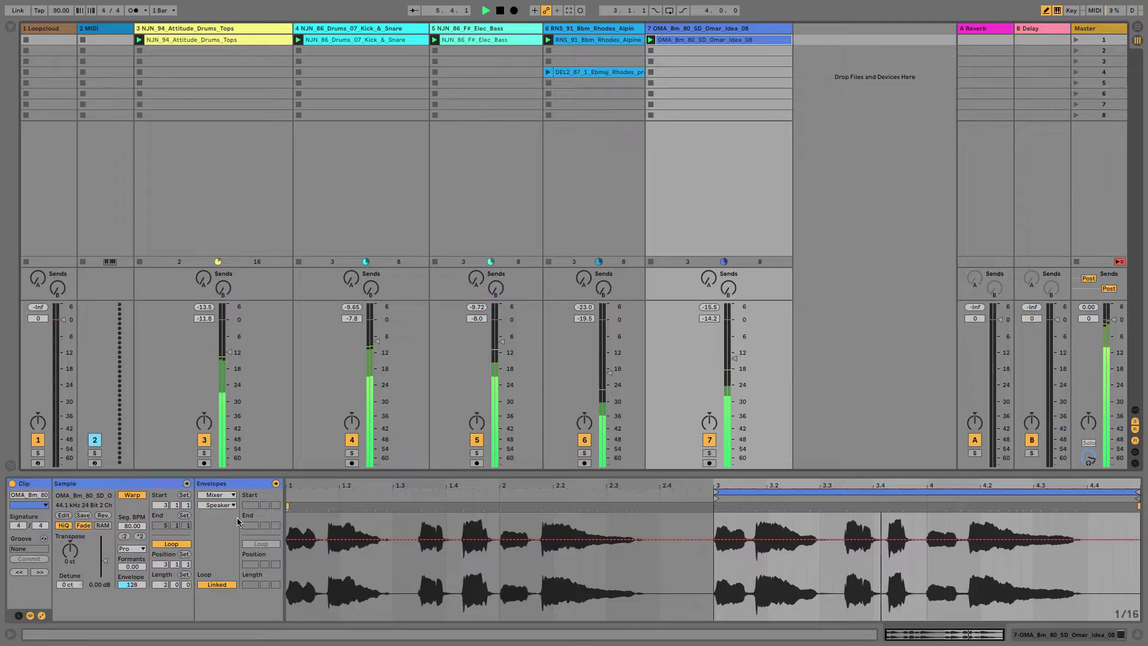
left_click(71, 550)
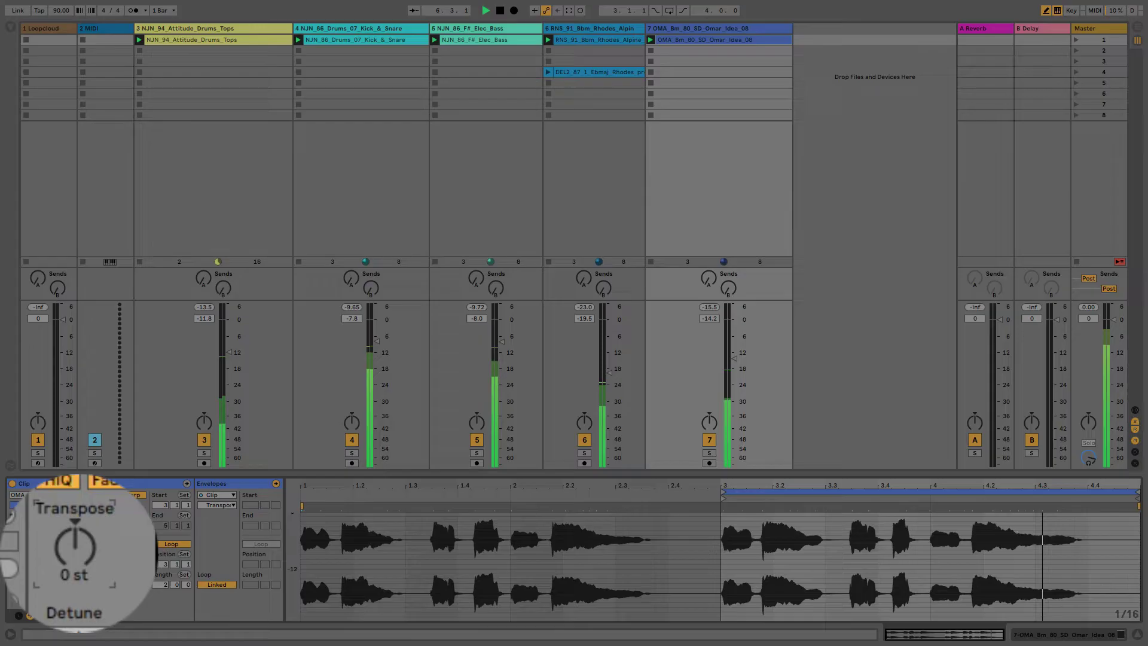
left_click_drag(71, 555, 71, 537)
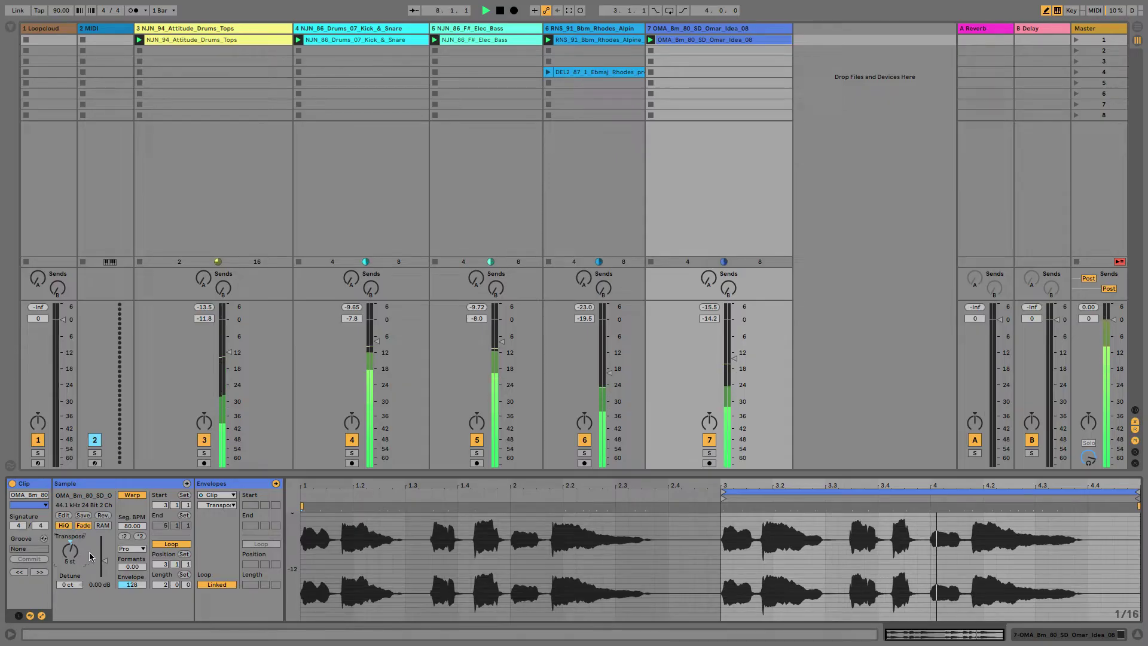
left_click_drag(71, 550, 70, 579)
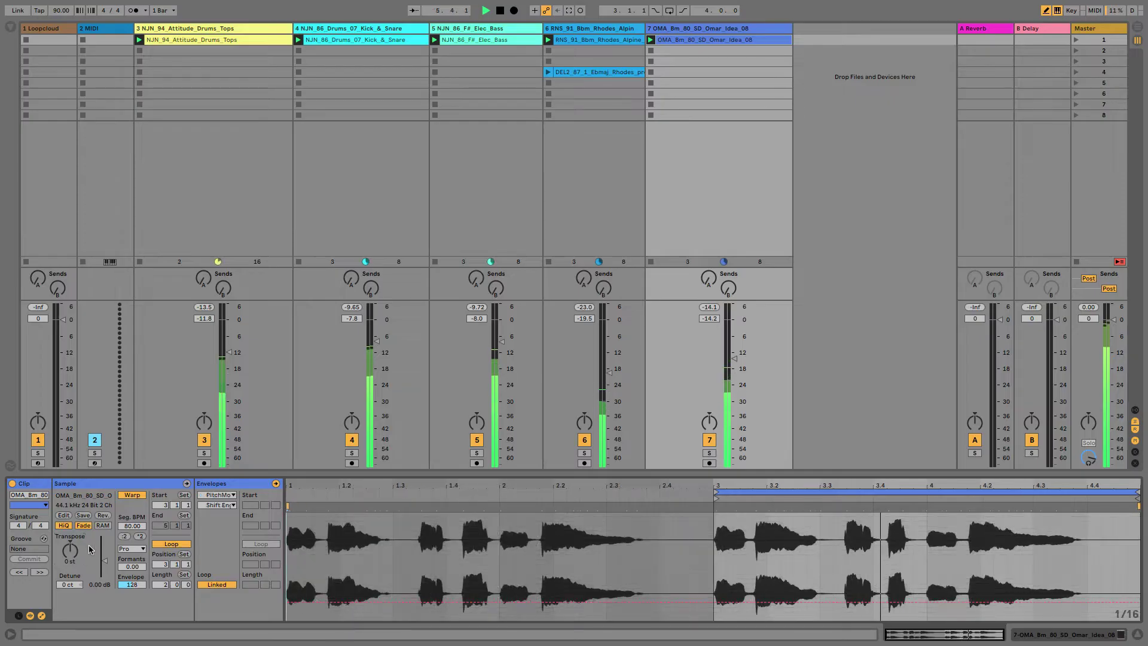
Open the Pitch Monster device on track 7 and shift the pitch up 5 semitones in Formant mode.
left_click(720, 31)
left_click(38, 512)
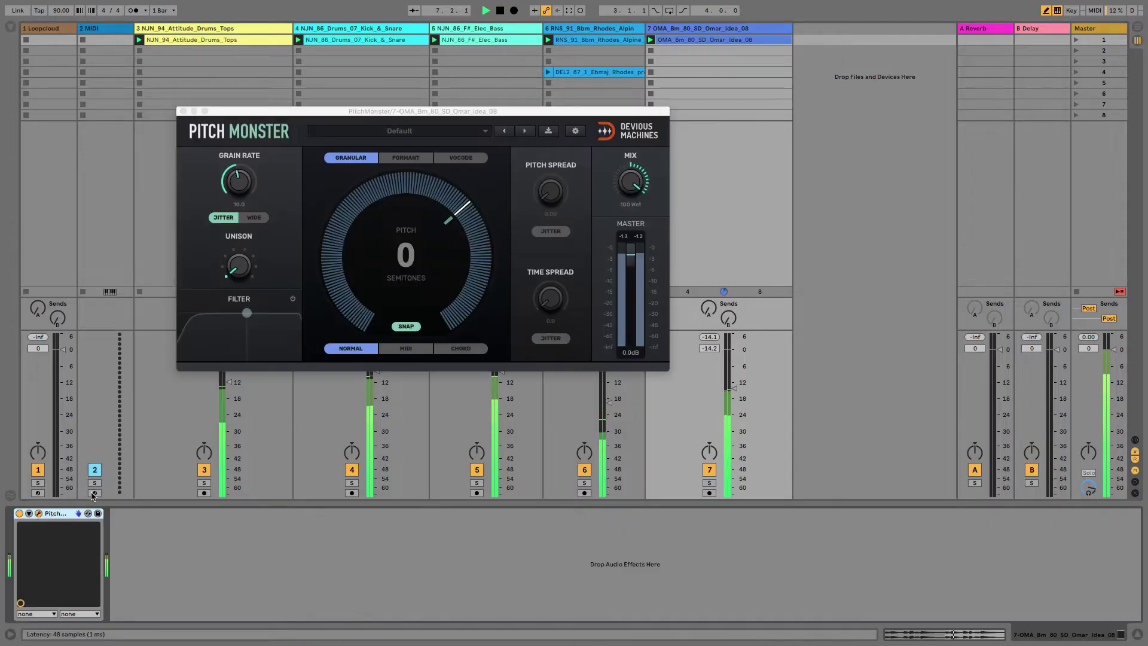
left_click_drag(437, 244, 437, 214)
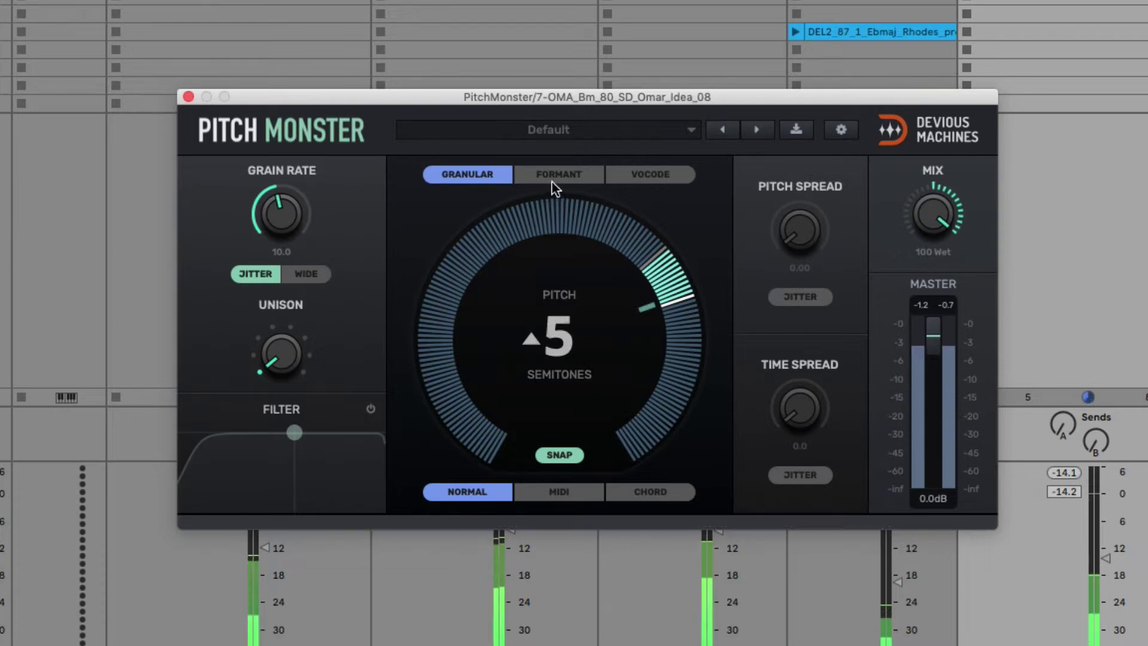
left_click(570, 175)
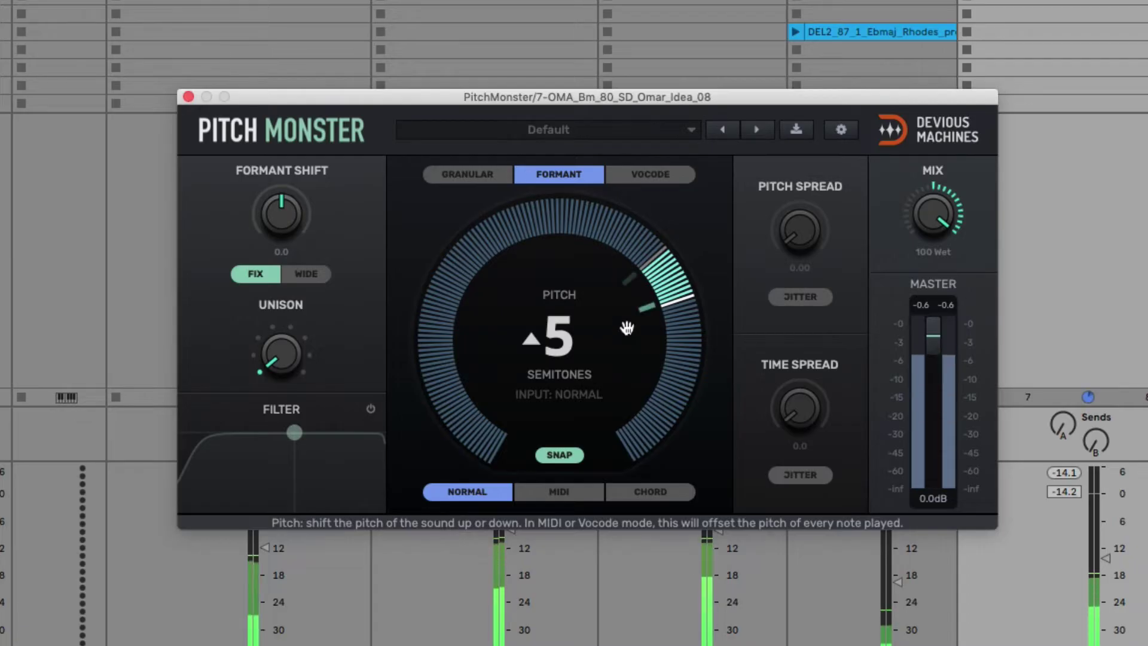
Try a pitch of -7 semitones and different formant shifts, restoring +5 semitones and a 0.0 formant shift.
left_click_drag(627, 328, 626, 399)
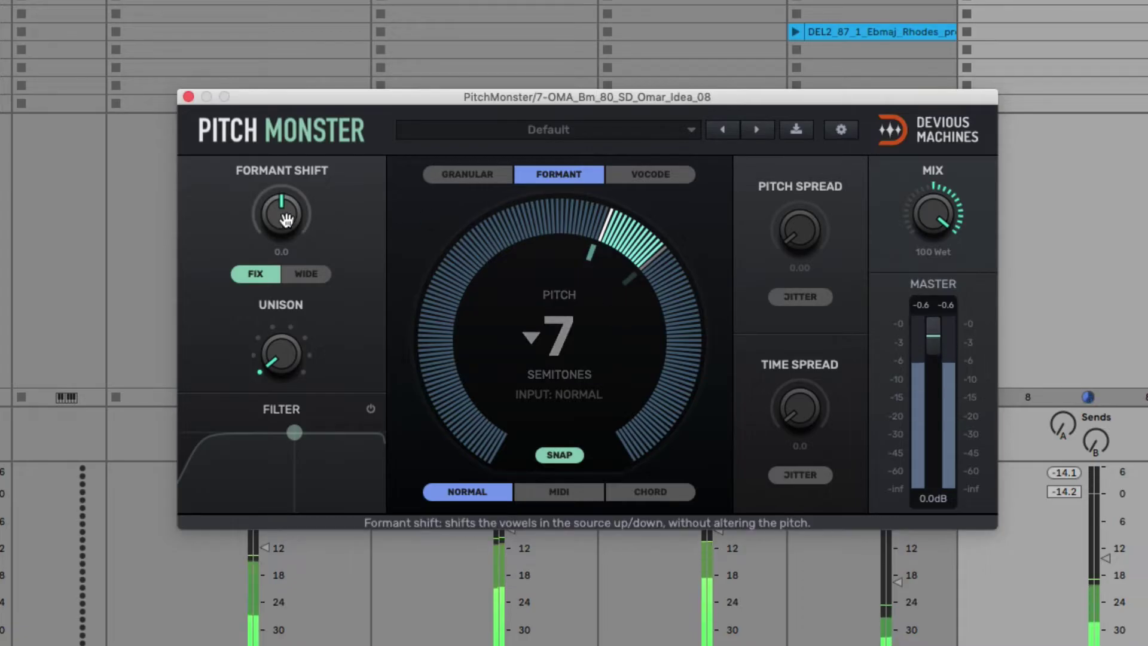
left_click_drag(281, 213, 281, 243)
left_click_drag(281, 296, 281, 251)
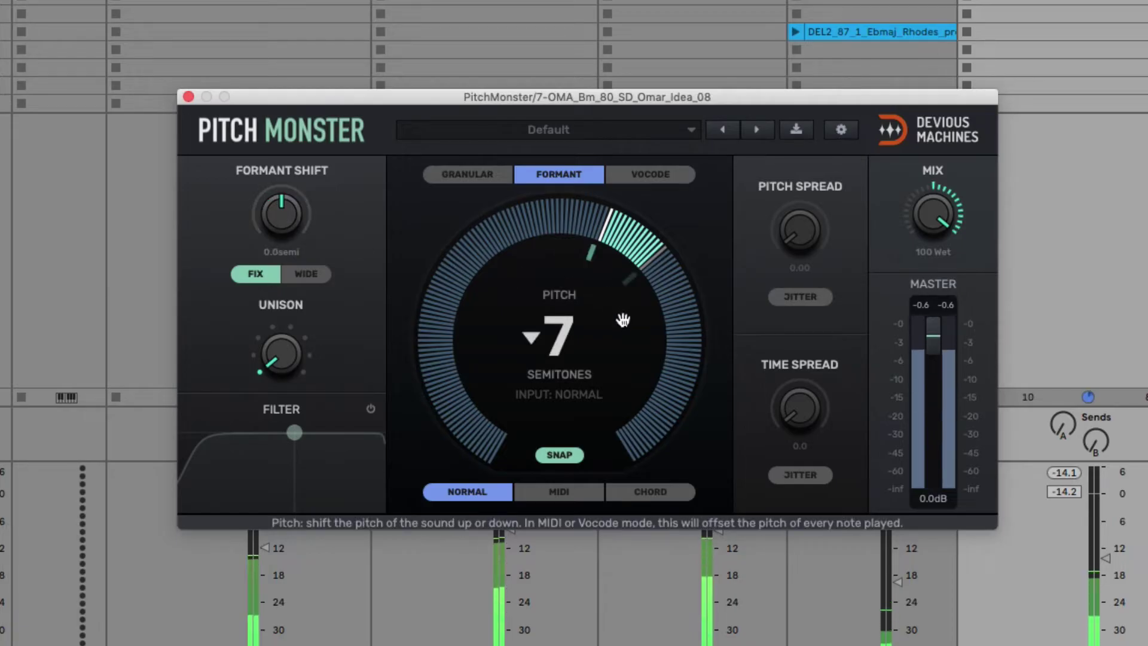
mouse_move(620, 319)
left_mouse_down()
mouse_move(620, 280)
mouse_move(619, 322)
left_mouse_up()
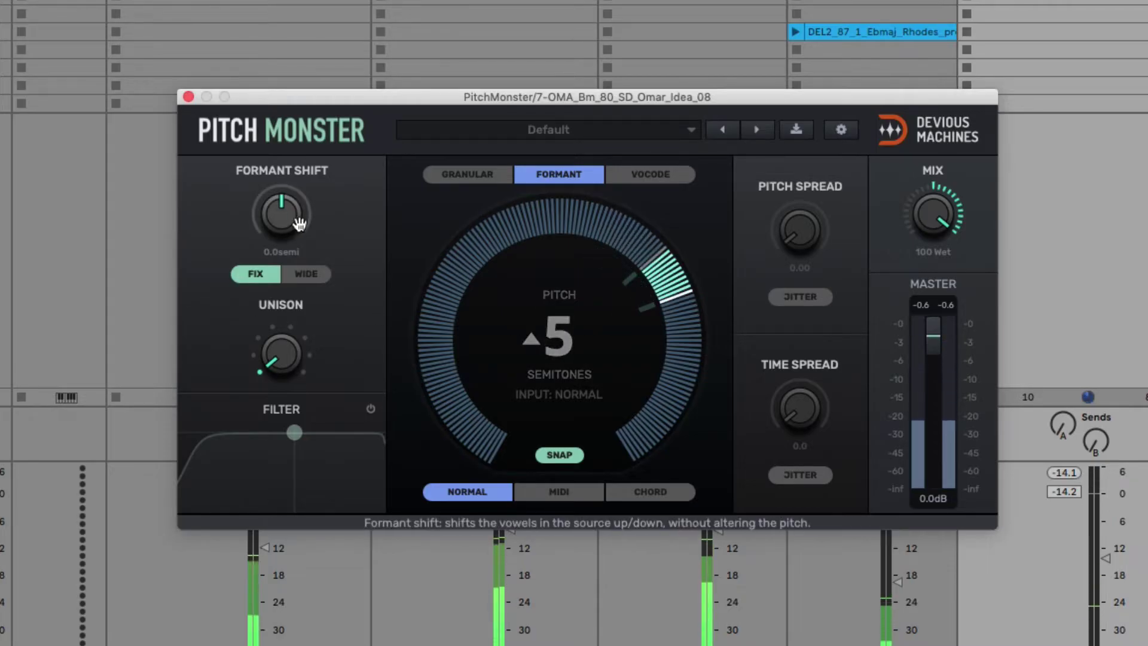
left_click_drag(287, 208, 286, 219)
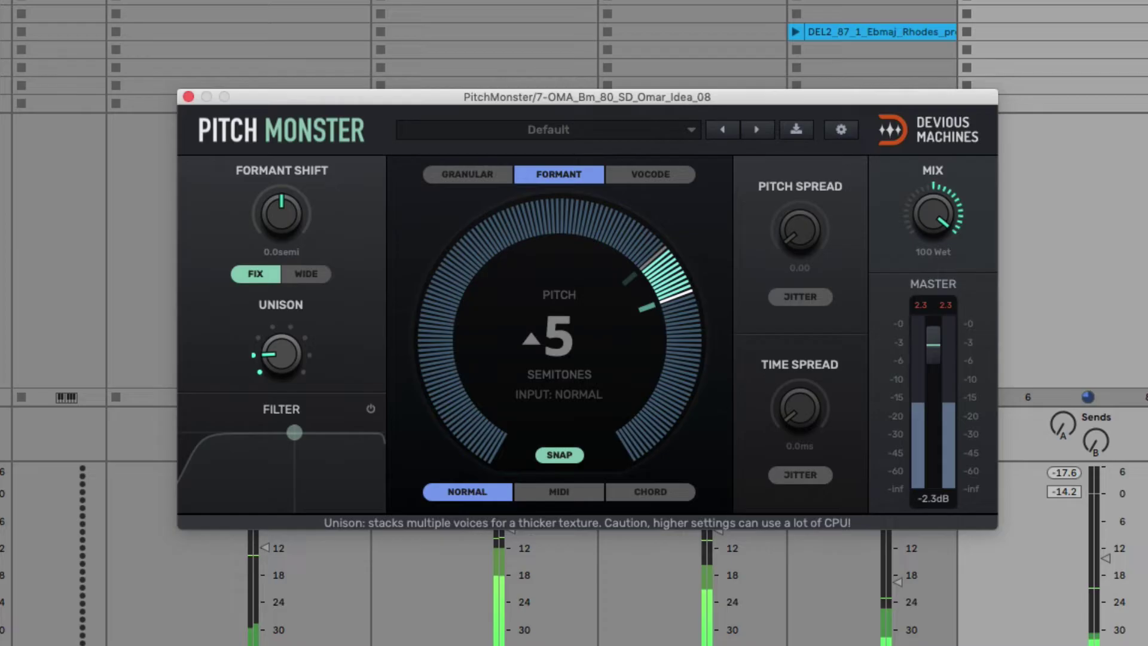
Raise Unison to its maximum of eight voices and Pitch Spread to 12.0.
mouse_move(306, 369)
left_mouse_down()
mouse_move(306, 355)
mouse_move(301, 372)
left_mouse_up()
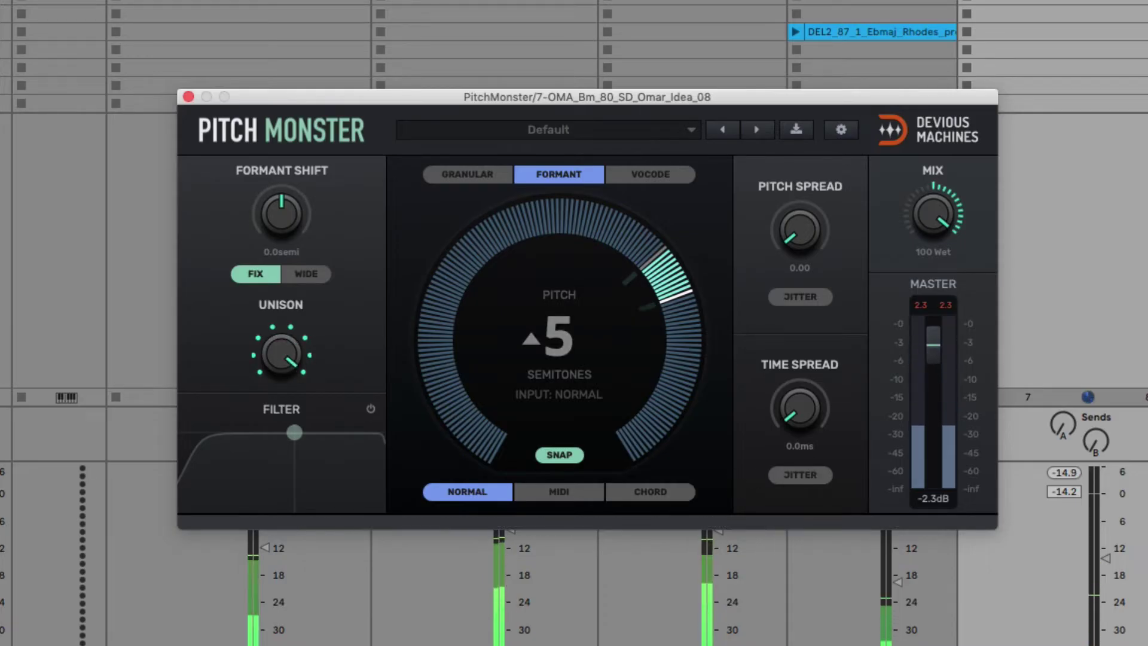
mouse_move(804, 418)
left_mouse_down()
mouse_move(804, 392)
mouse_move(804, 436)
left_mouse_up()
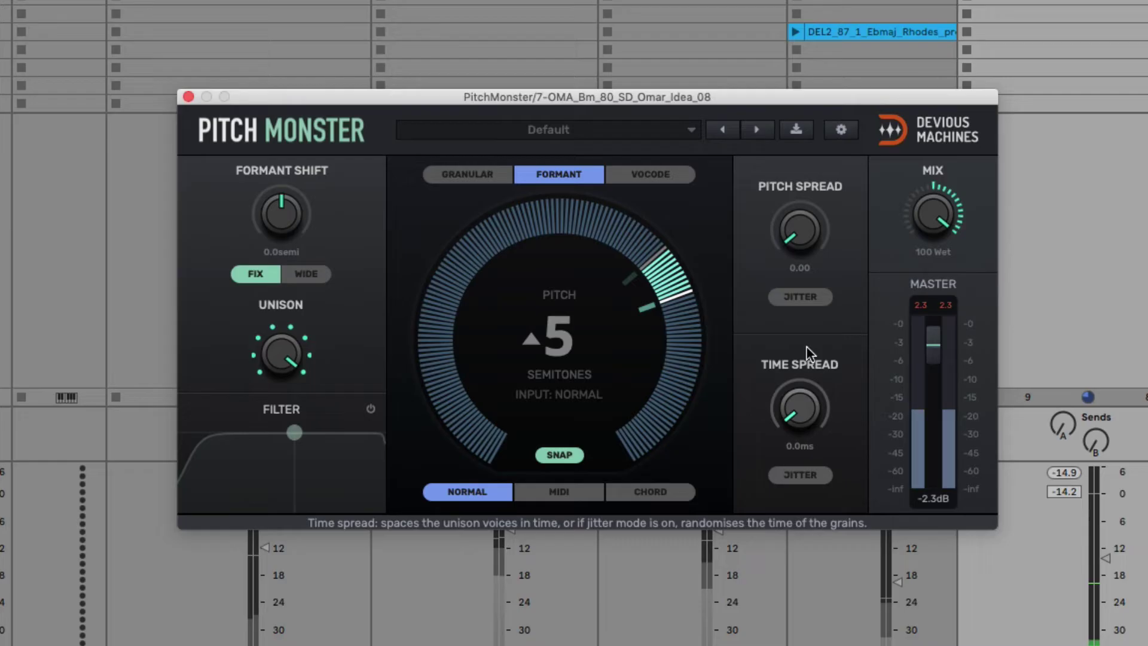
left_click_drag(798, 242, 797, 230)
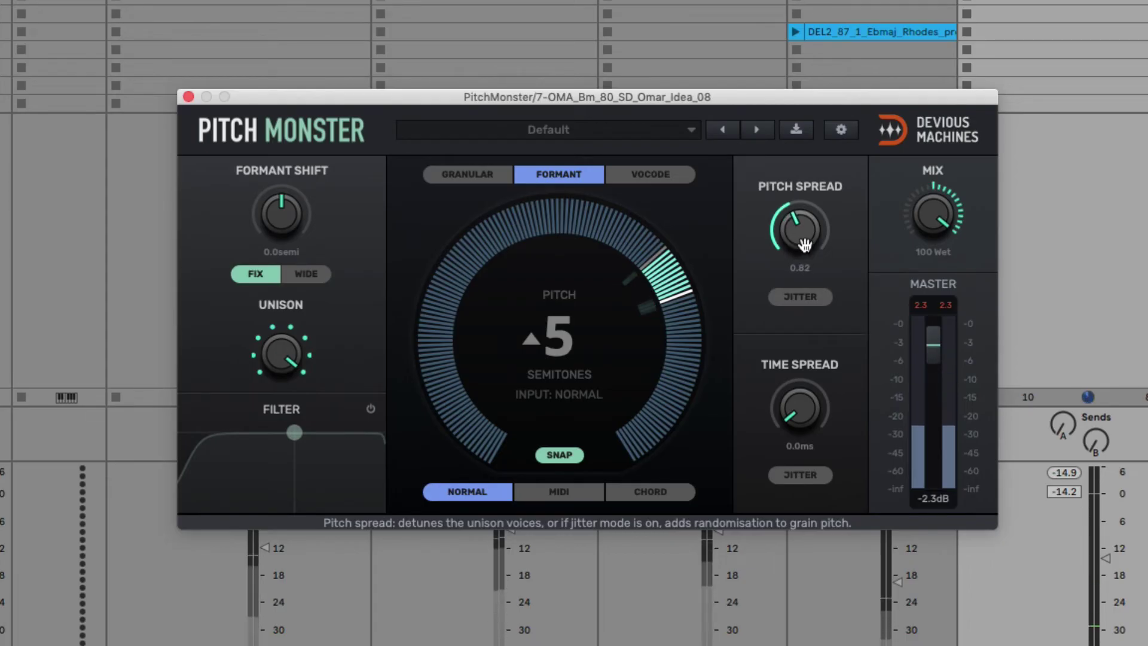
left_click_drag(799, 227, 799, 222)
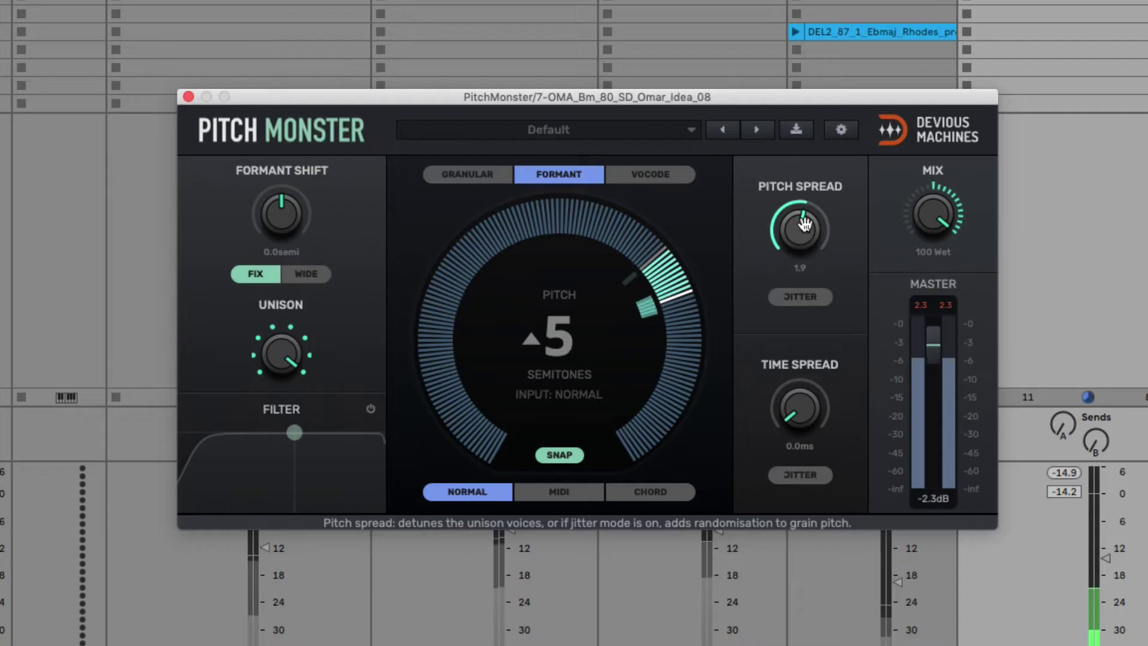
mouse_move(801, 227)
left_mouse_down()
mouse_move(801, 216)
mouse_move(801, 227)
left_mouse_up()
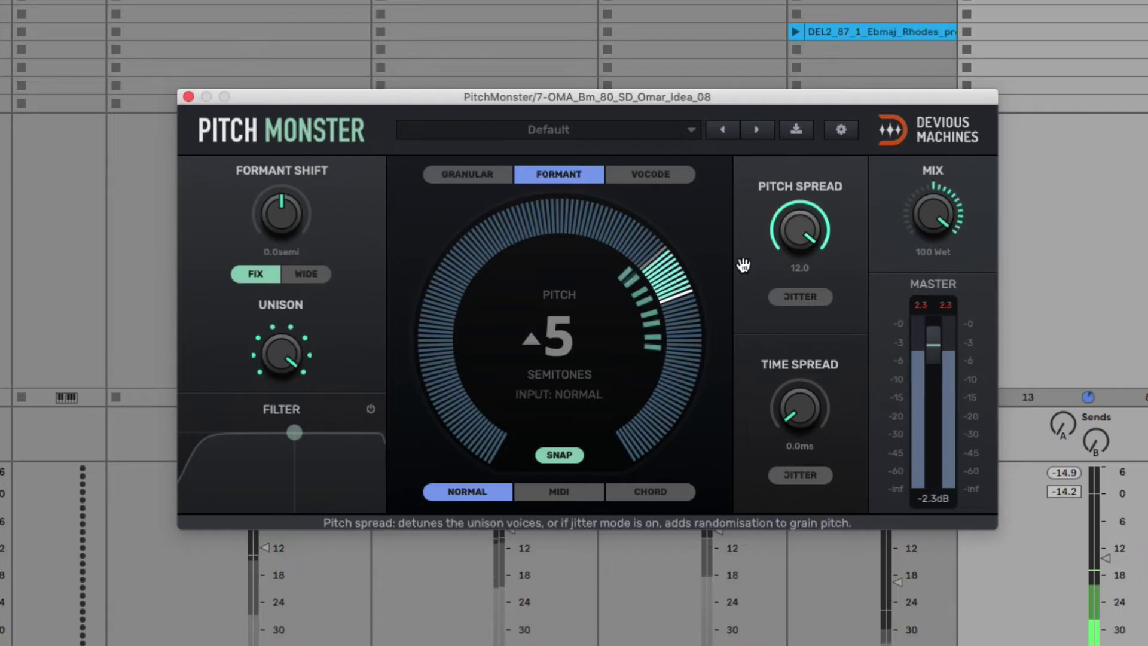
left_click_drag(281, 357, 282, 394)
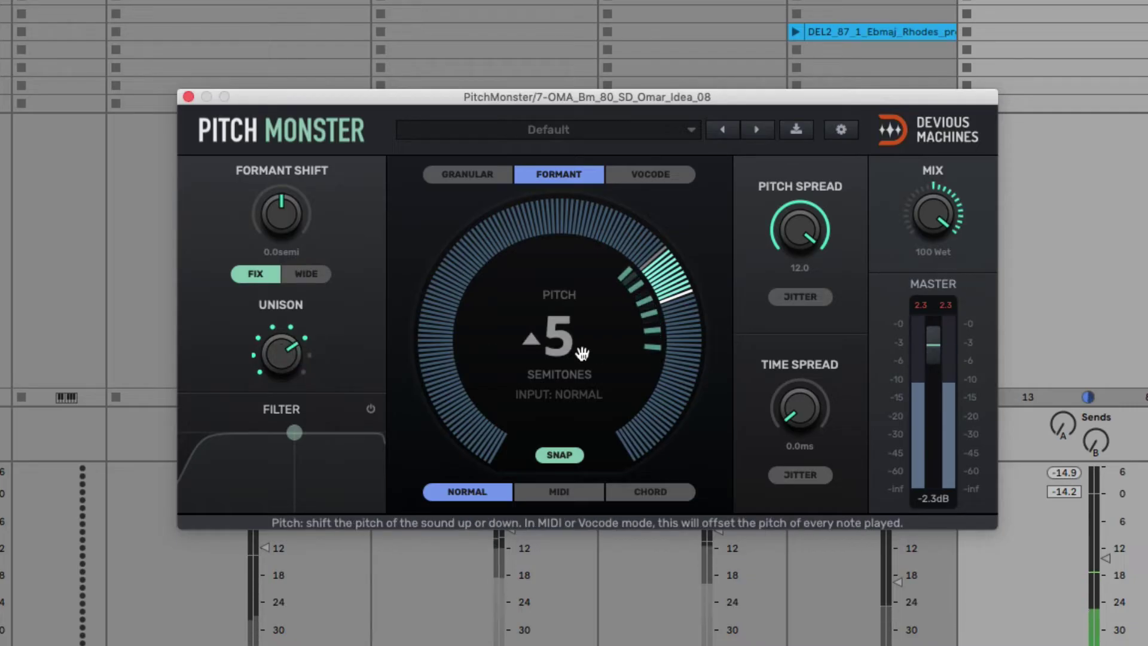
left_click_drag(281, 352, 281, 329)
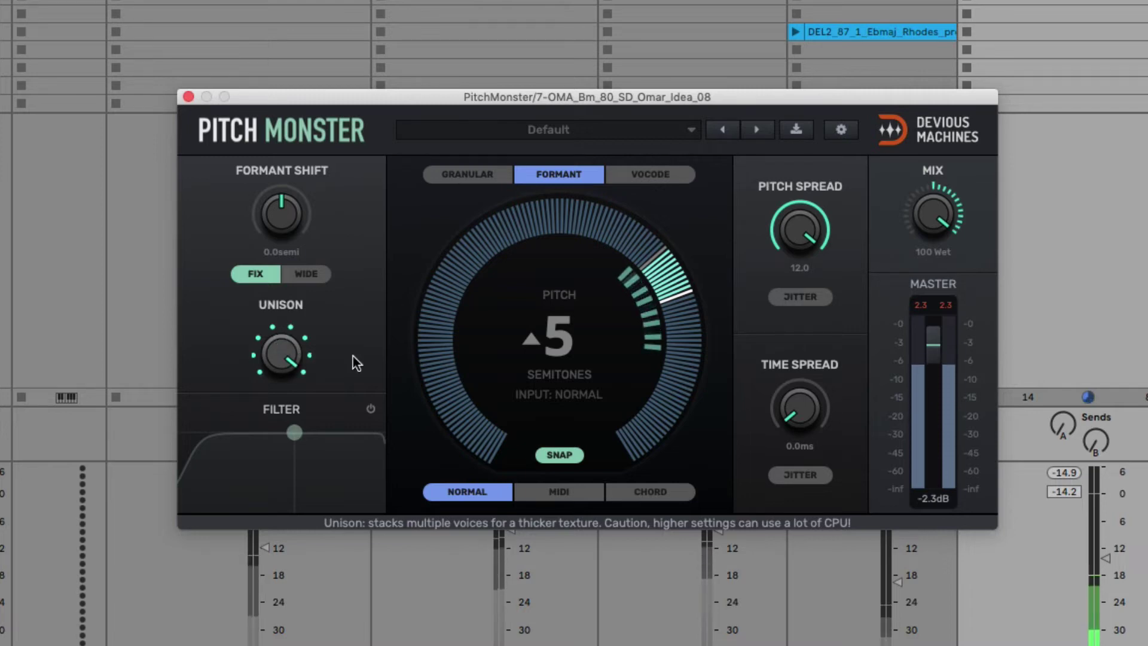
Set Pitch Spread to about 0.45 and Time Spread to about 83.7 ms, and unsolo the vocal track.
left_click_drag(799, 230, 799, 269)
left_click_drag(801, 404, 801, 358)
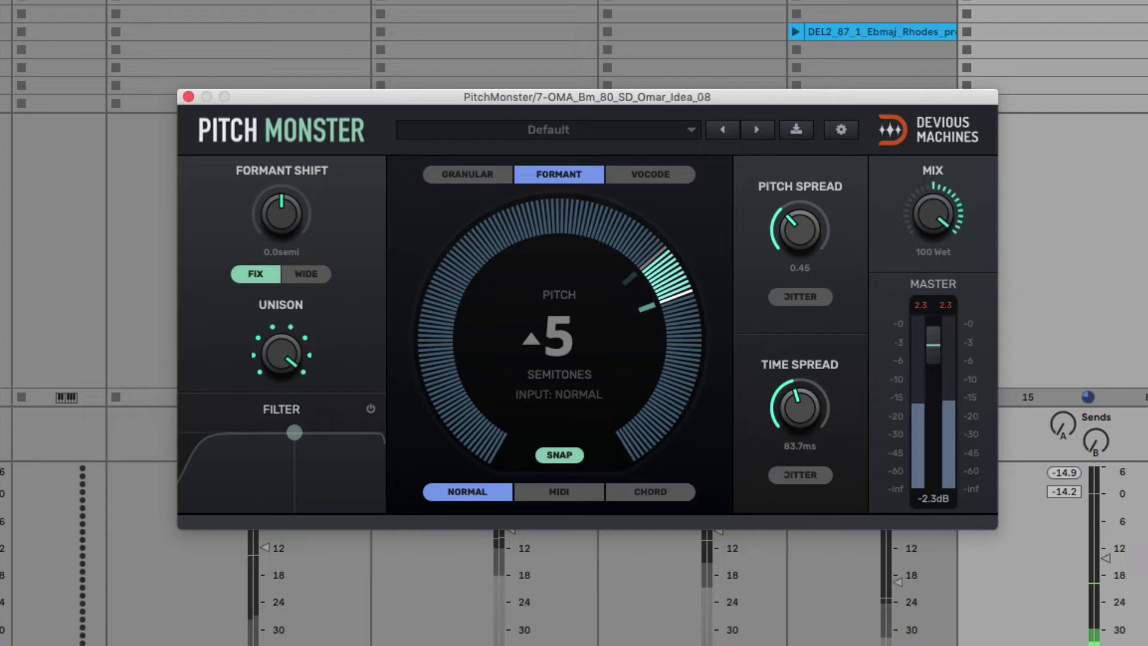
key("s")
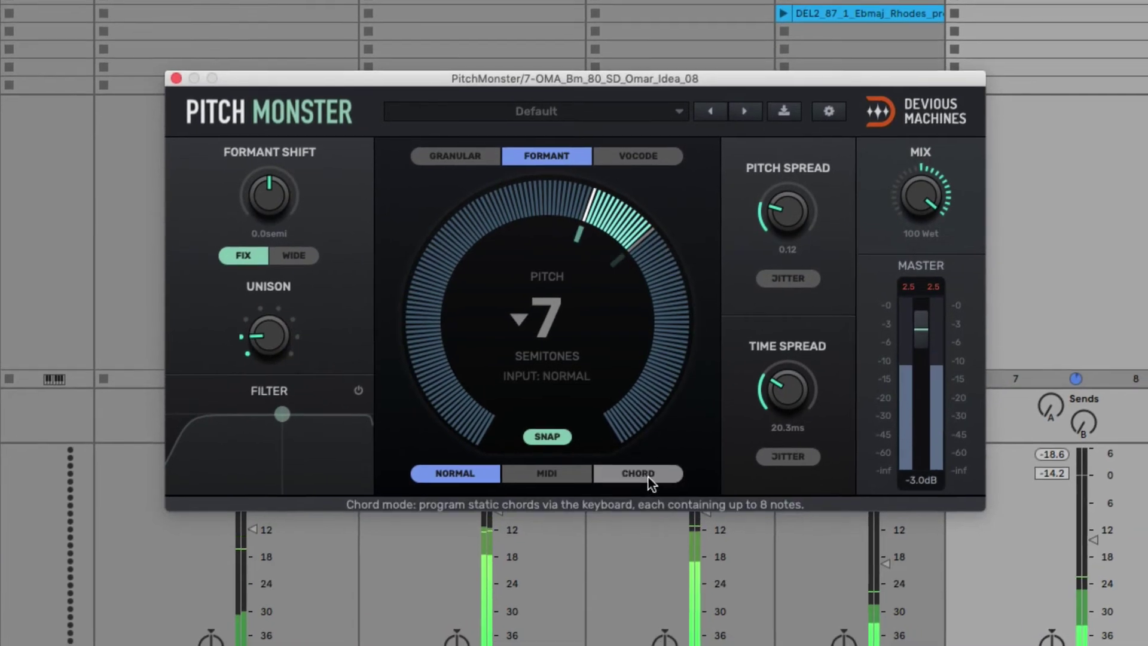
Switch the plug-in to Chord mode and set the pitch to 5 semitones up.
left_click(653, 487)
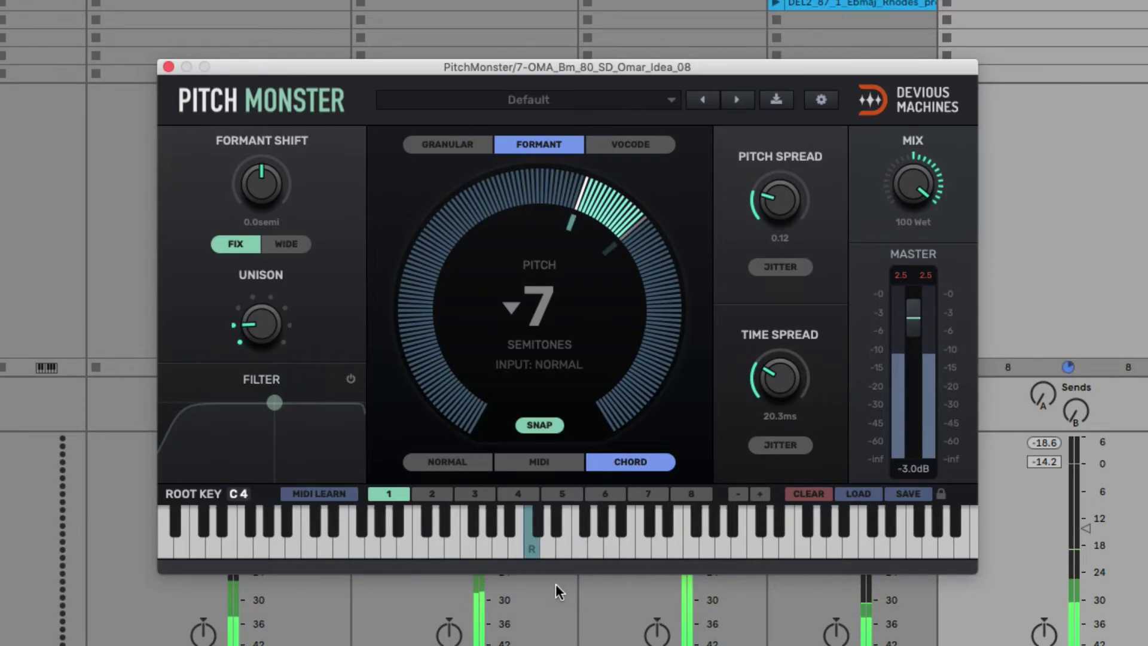
left_click_drag(588, 291, 588, 256)
scroll(588, 292, "up", 6)
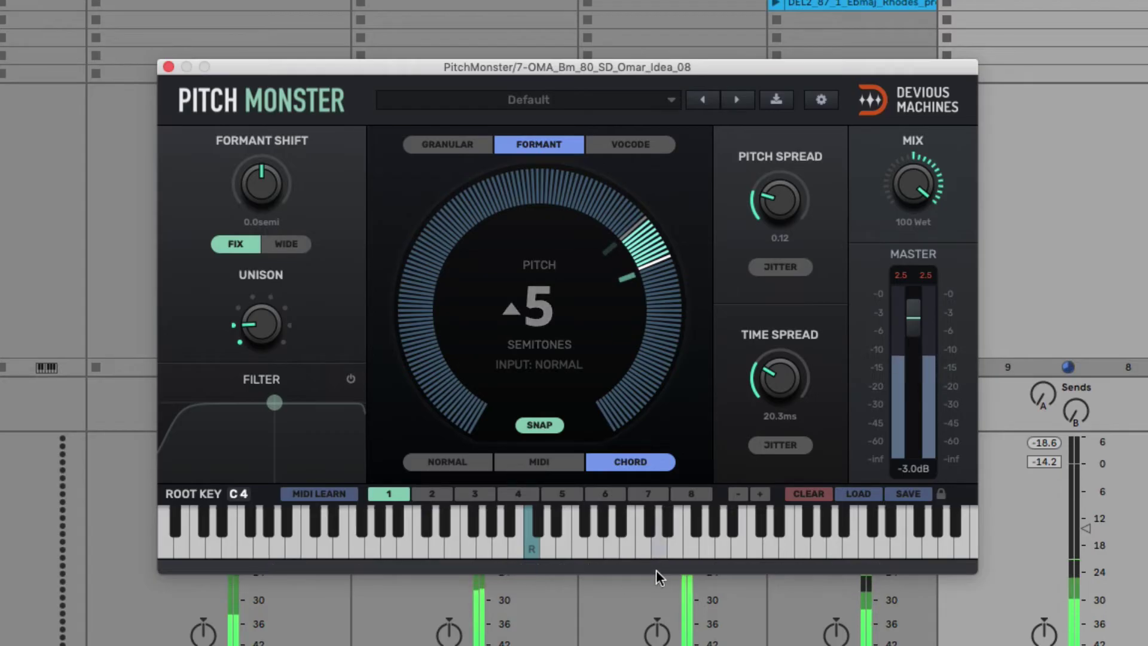
Build chord 1 around the C4 root by adding the notes G4, C3, A3 and E3.
left_click(596, 550)
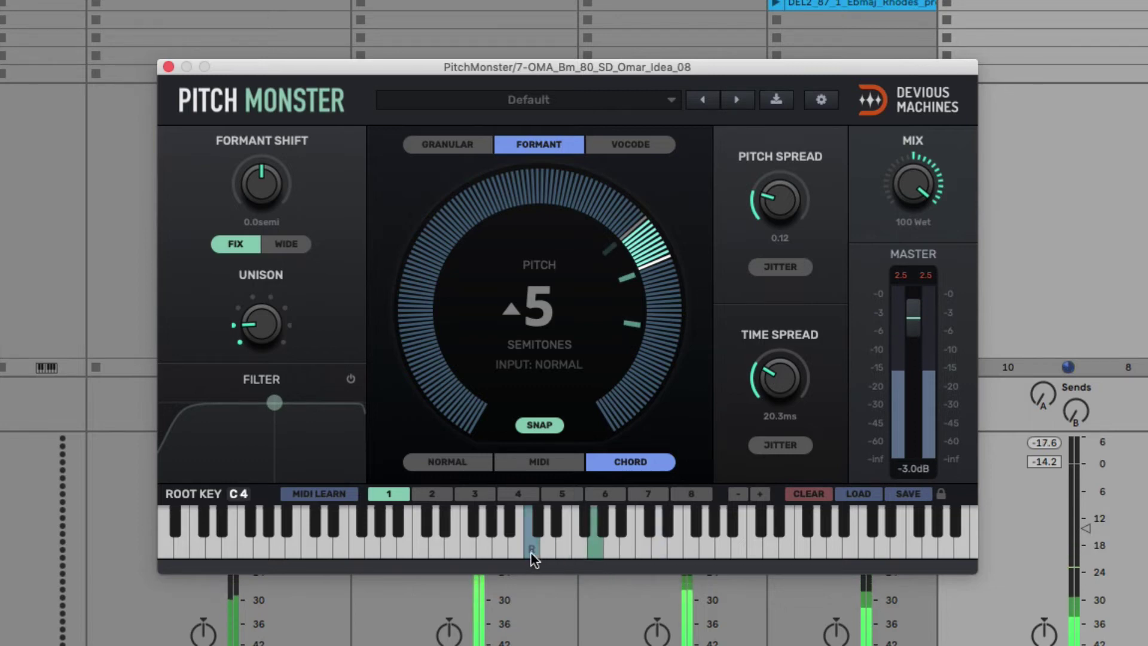
left_click(420, 551)
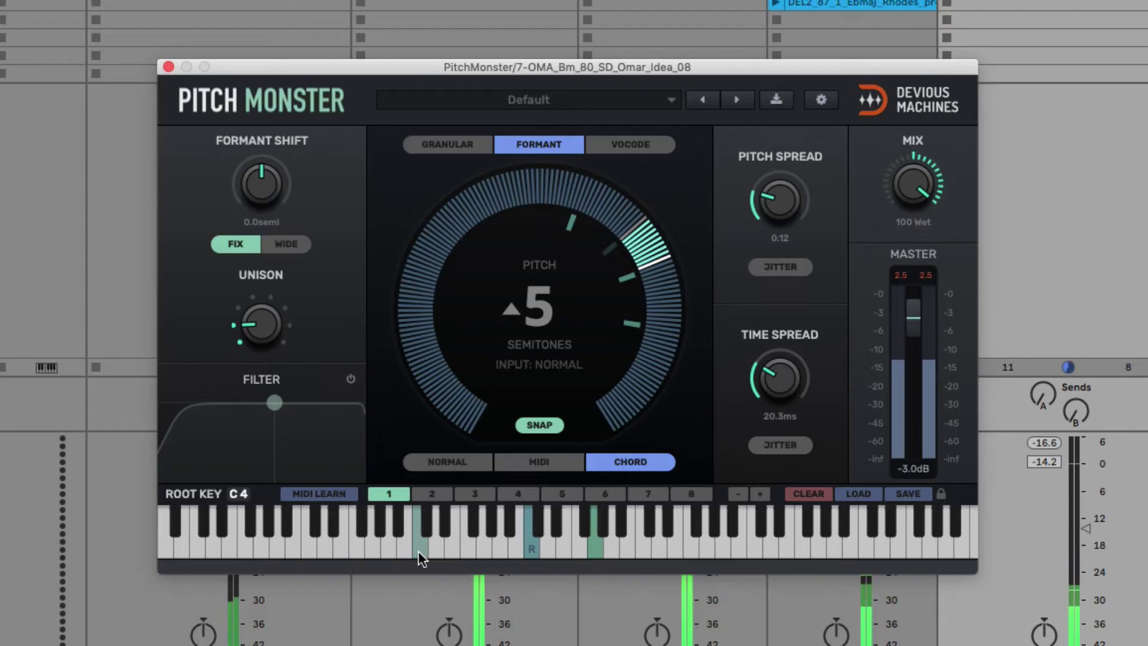
left_click(501, 550)
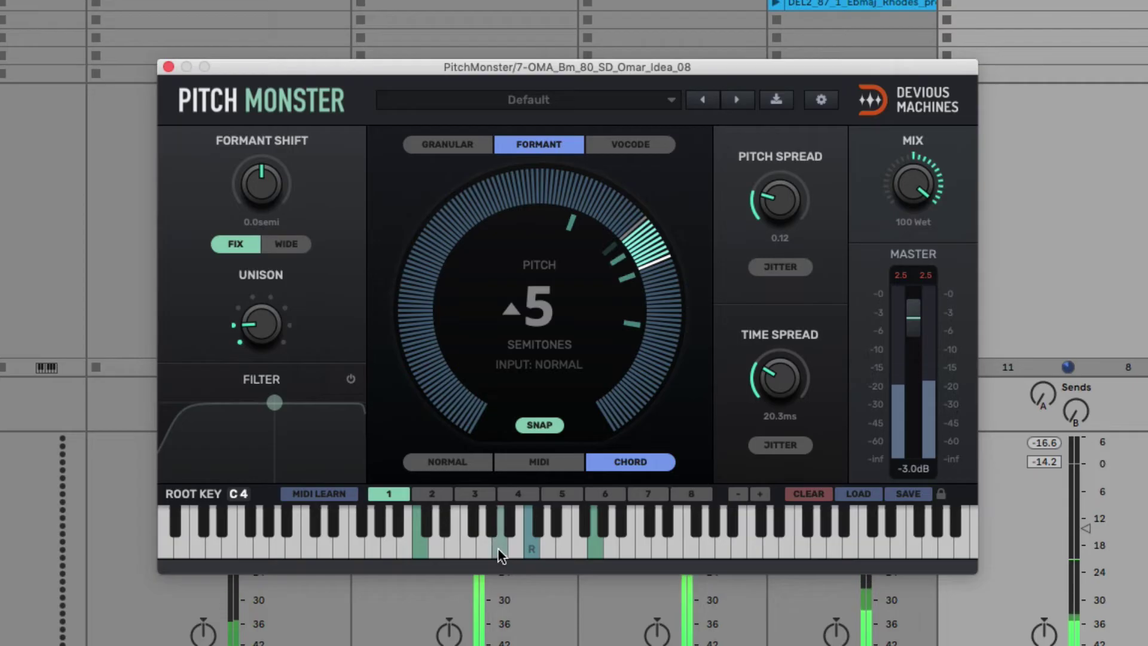
left_click(452, 547)
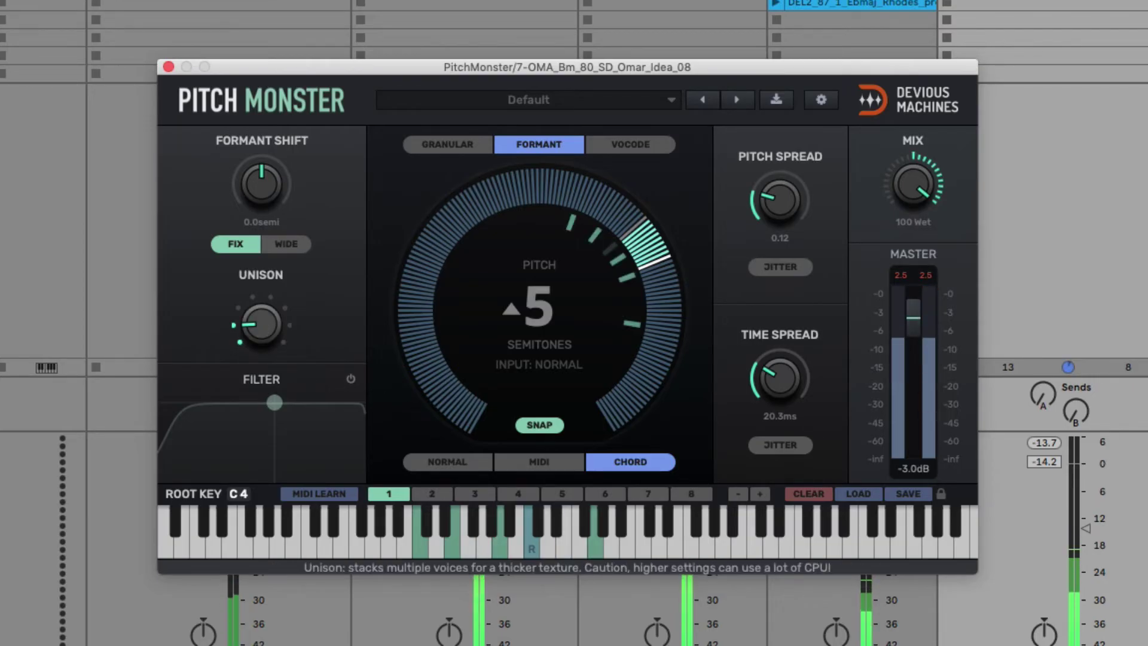
Raise Unison to its maximum and set Pitch Spread to 0.22 and Time Spread to 29.7 ms.
left_click_drag(261, 323, 261, 293)
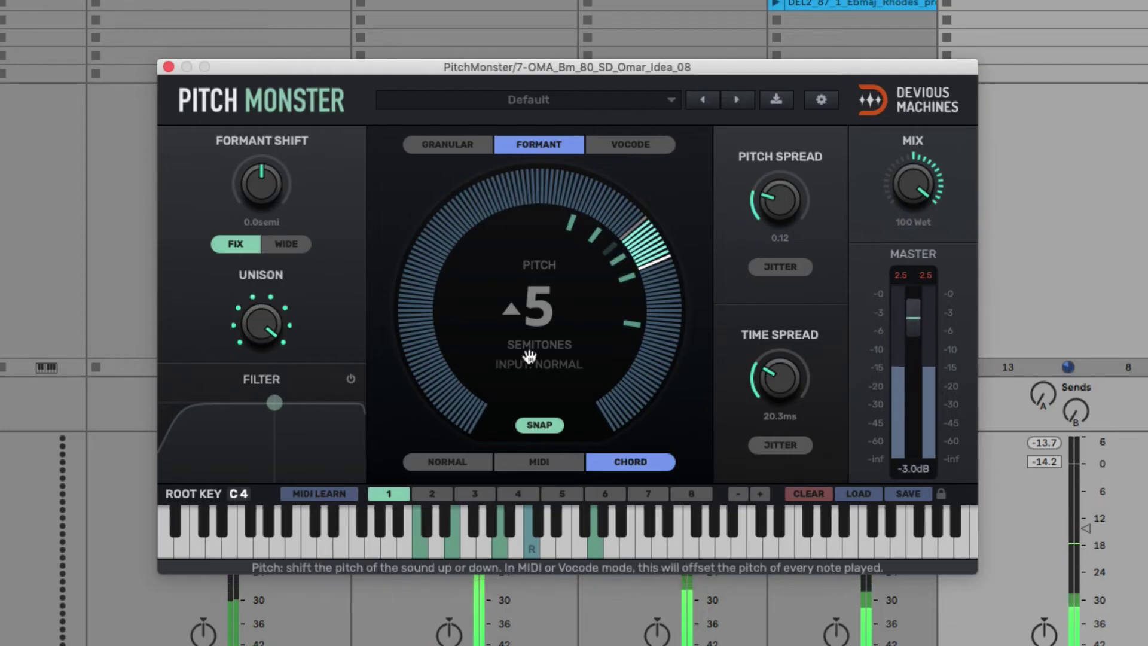
left_click_drag(779, 378, 780, 366)
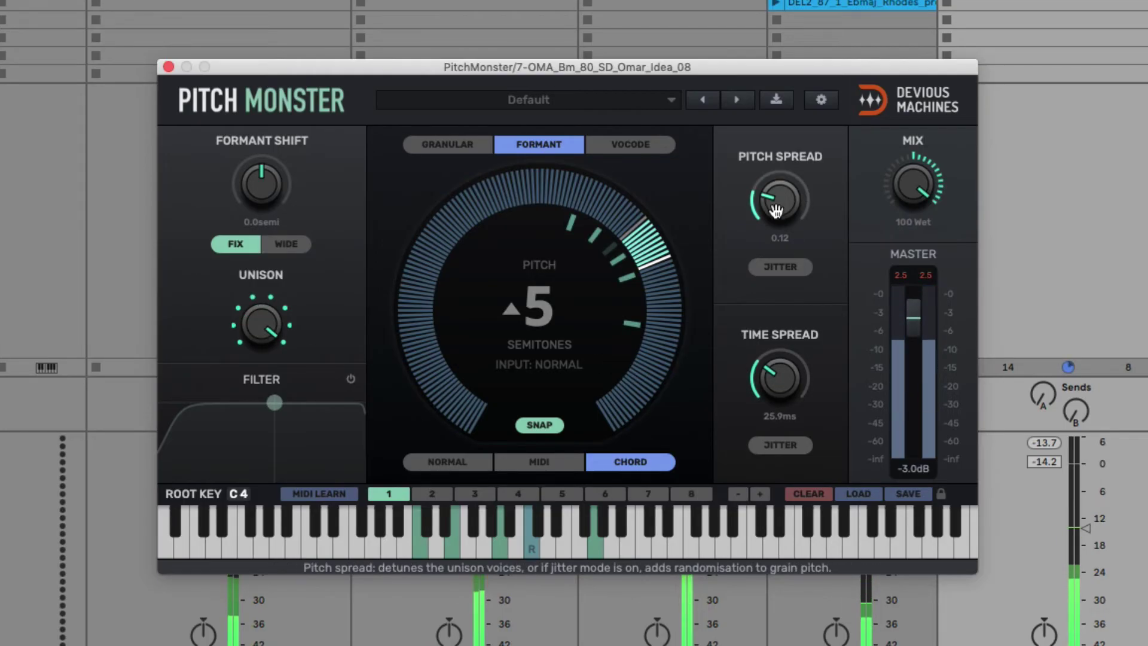
left_click_drag(779, 379, 778, 369)
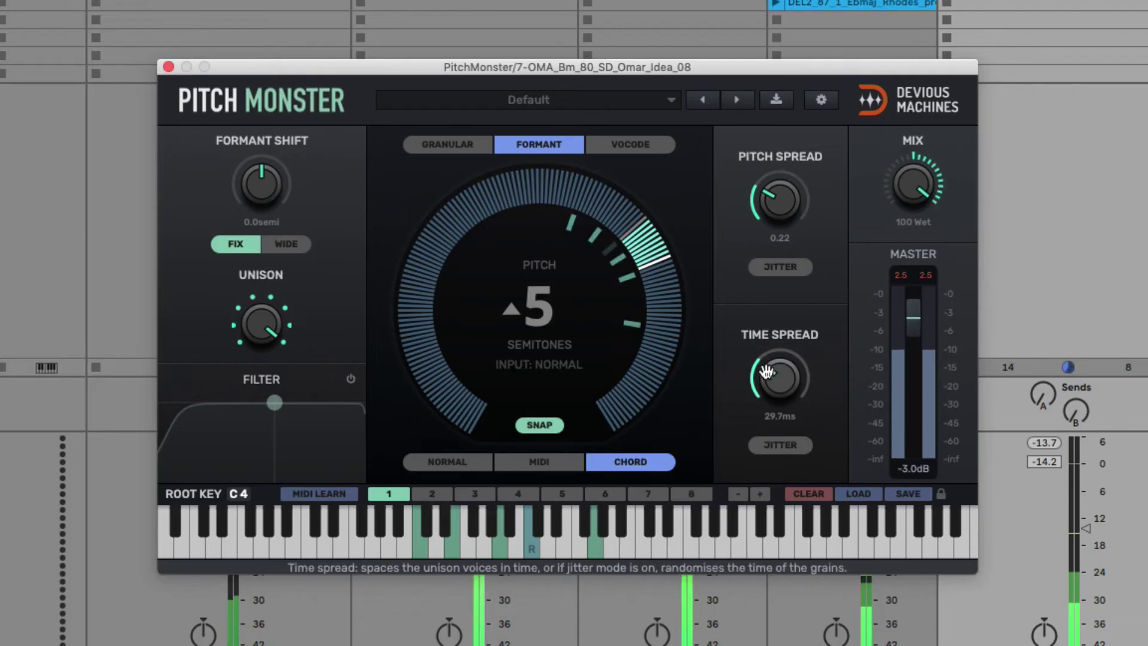
Enable the Wide option below Formant Shift and solo the vocal track.
left_click(290, 244)
key("s")
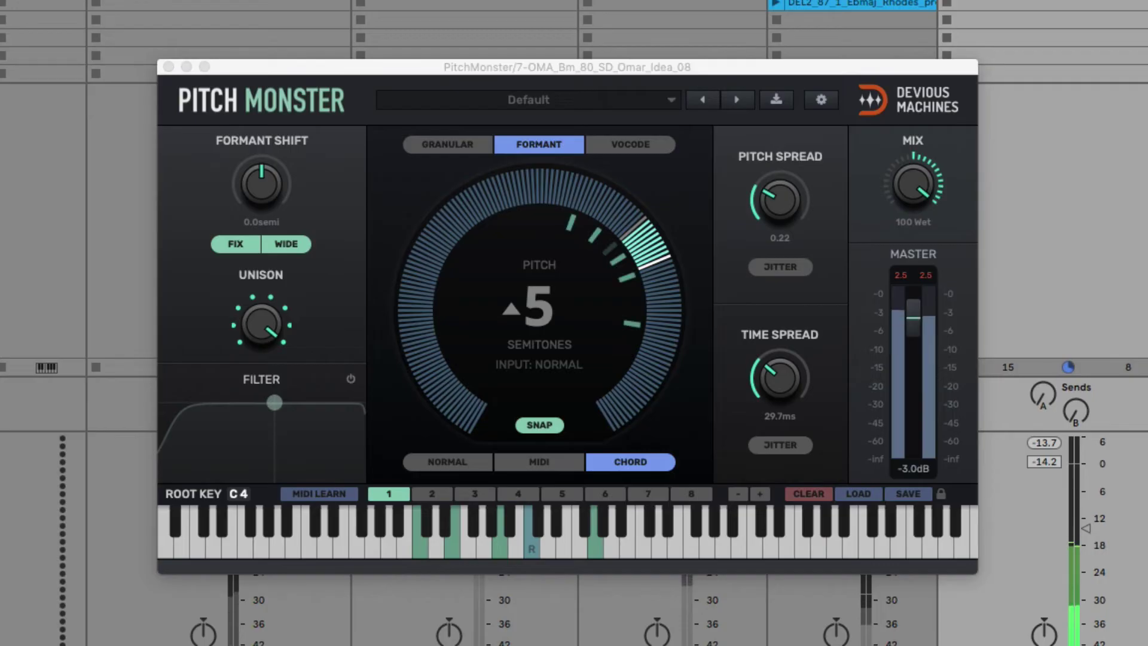
Compare the vocal with the Wide option off and back on, and unsolo the vocal track.
left_click(293, 246)
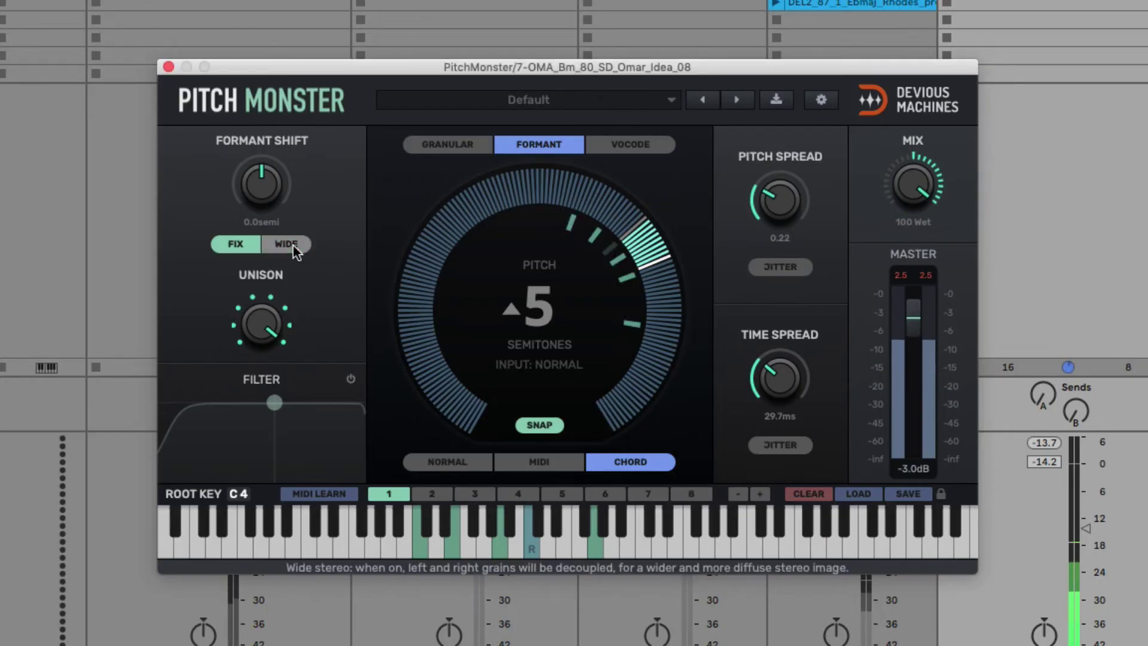
left_click(293, 245)
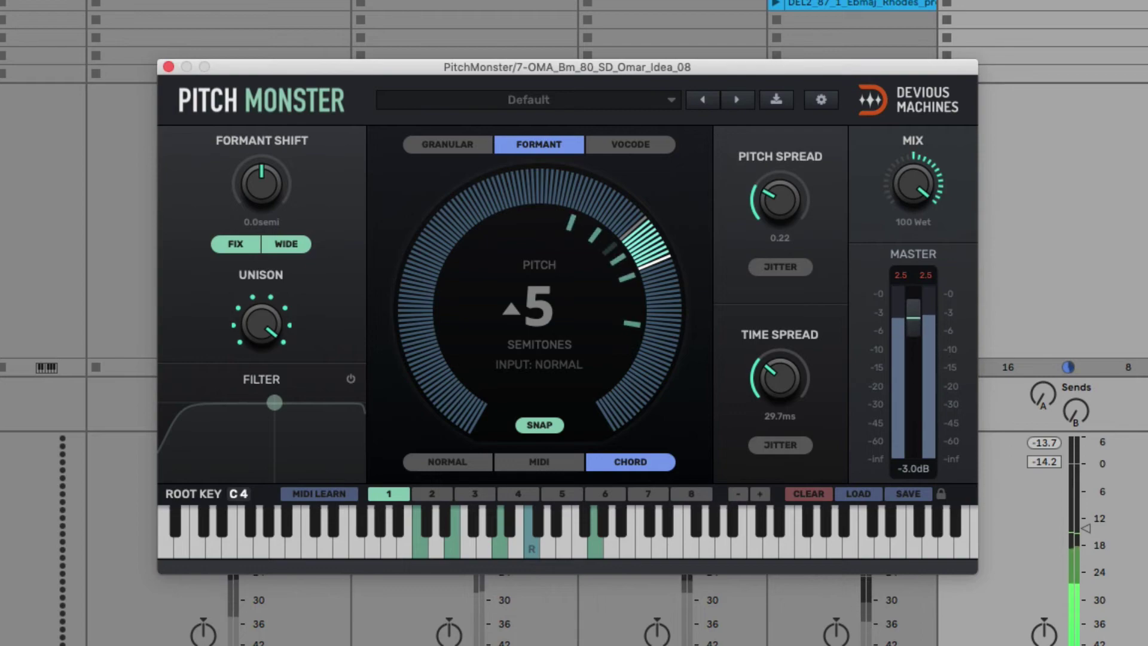
key("s")
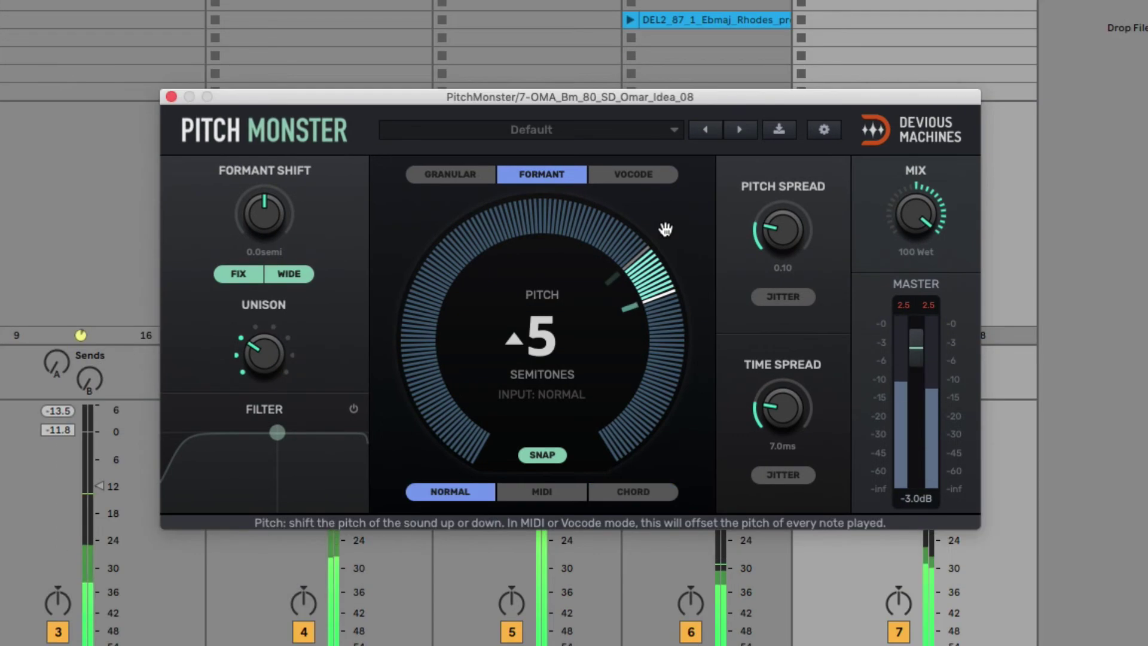
Change the pitch-shifting algorithm to Vocode and set the pitch to 0 semitones.
left_click(632, 174)
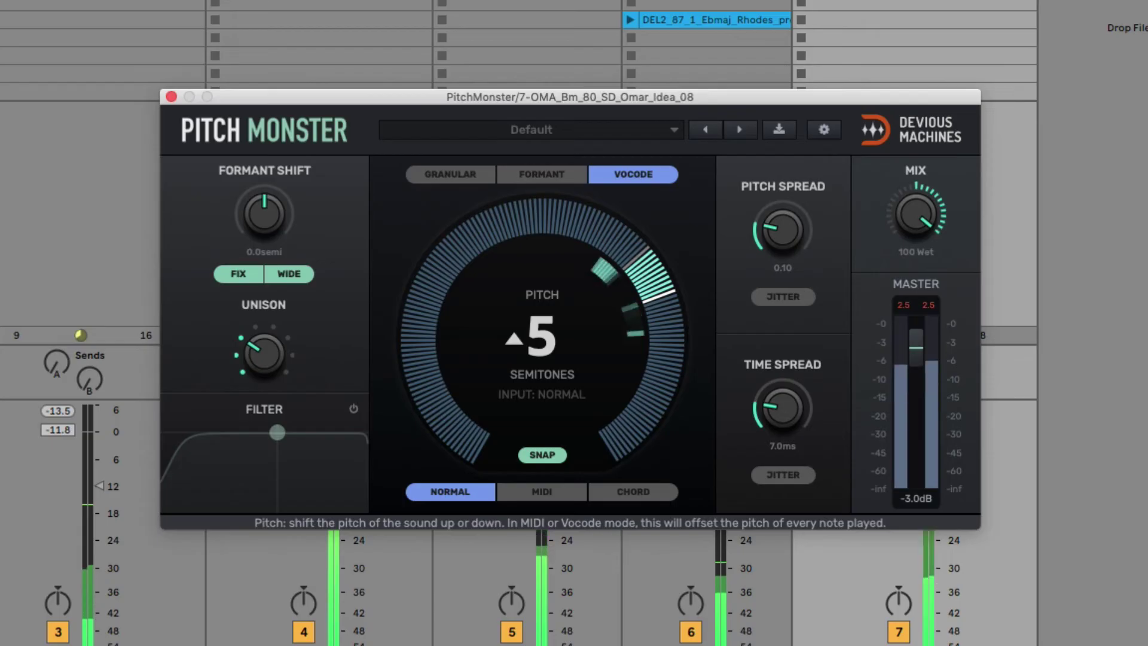
left_click_drag(620, 293, 620, 347)
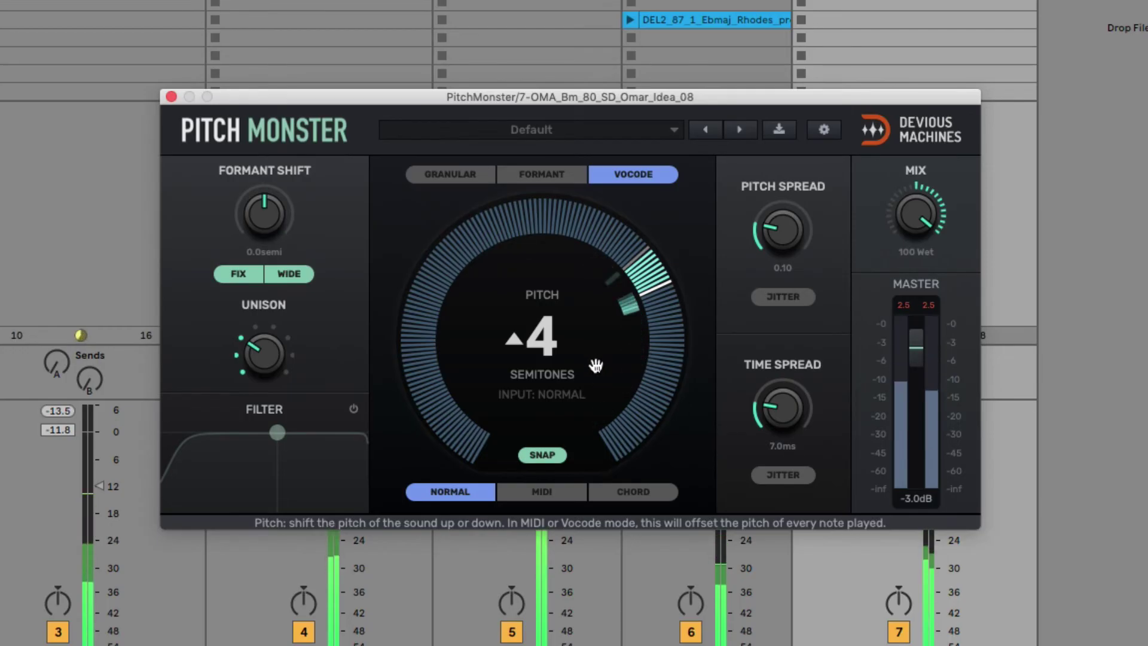
left_click_drag(617, 255, 616, 279)
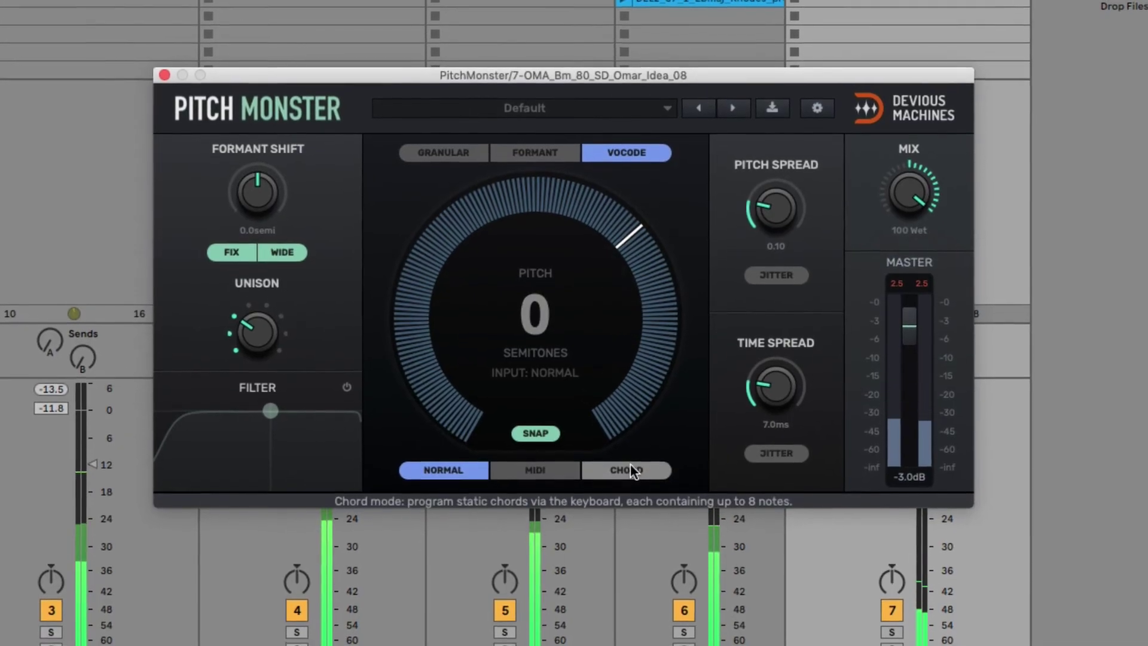
Enable Chord mode and build chord 1 from the notes E3, G3, B3 and C#4.
left_click(632, 472)
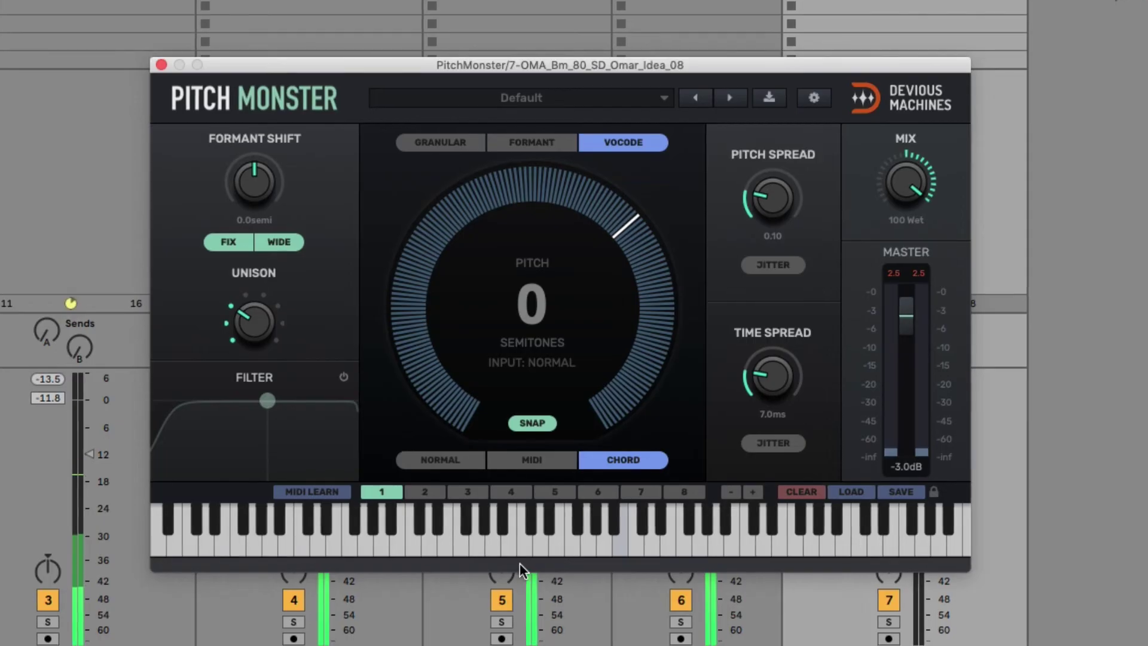
left_click(445, 538)
left_click(473, 545)
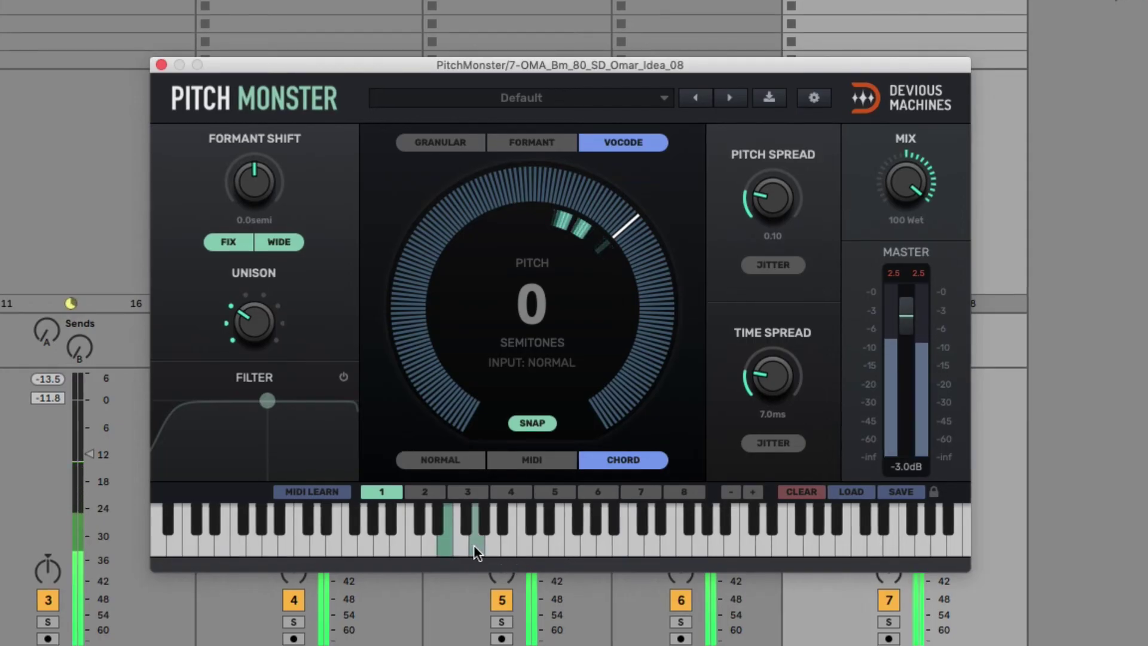
left_click(510, 544)
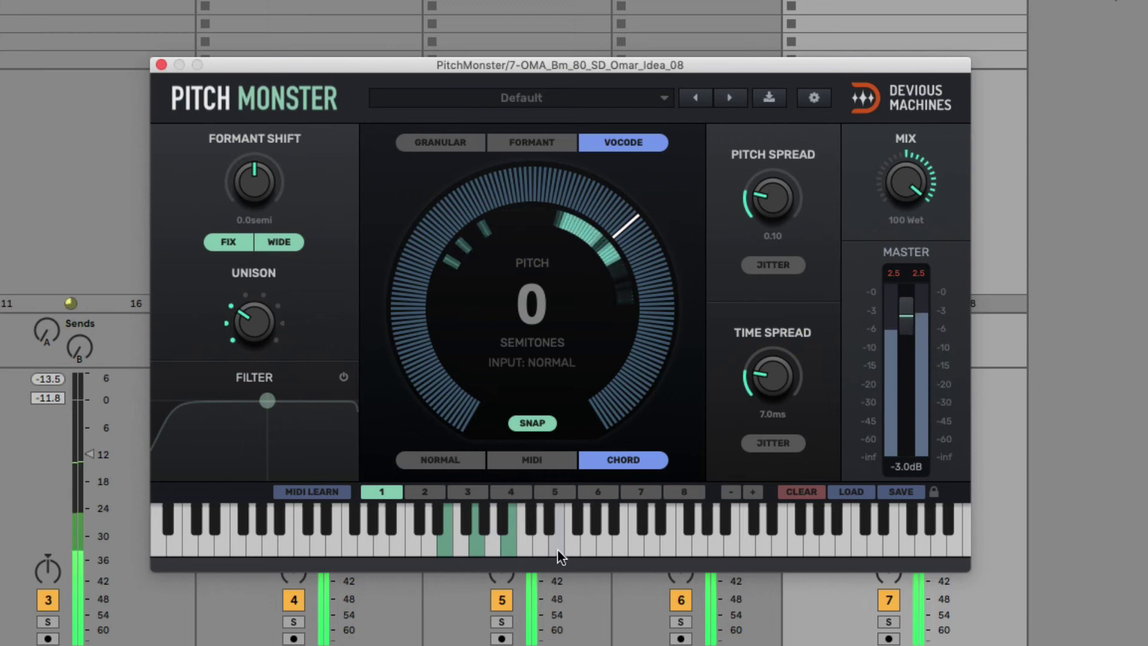
left_click(529, 524)
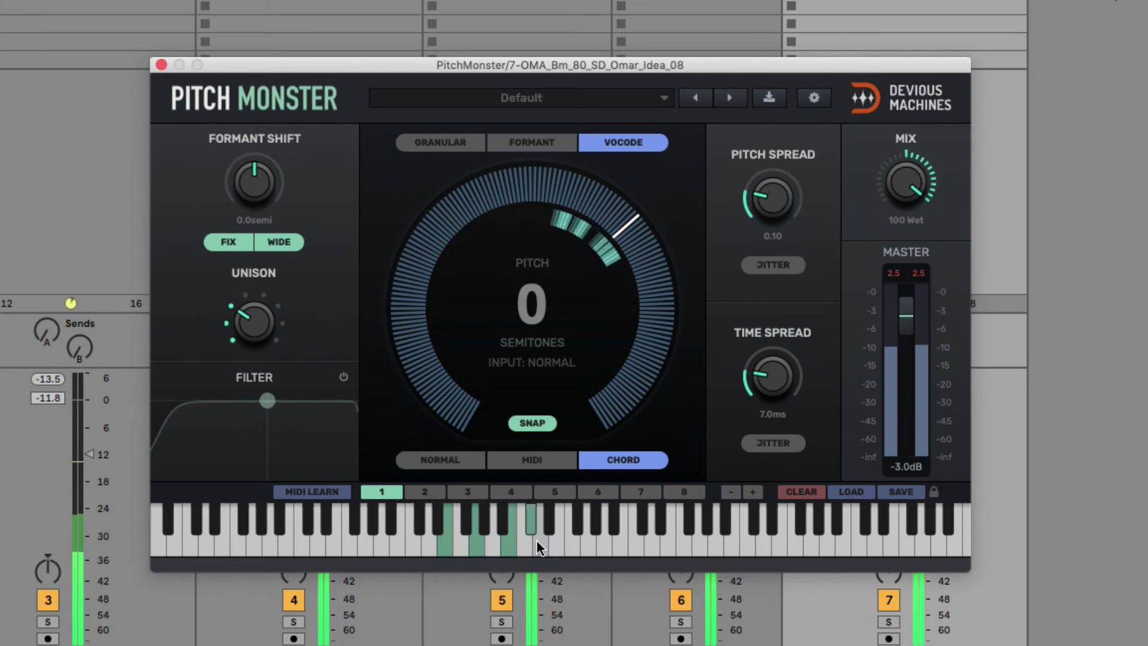
Copy chord 1 into chord memory 2 and replace its C#4 note with D4.
right_click(386, 496)
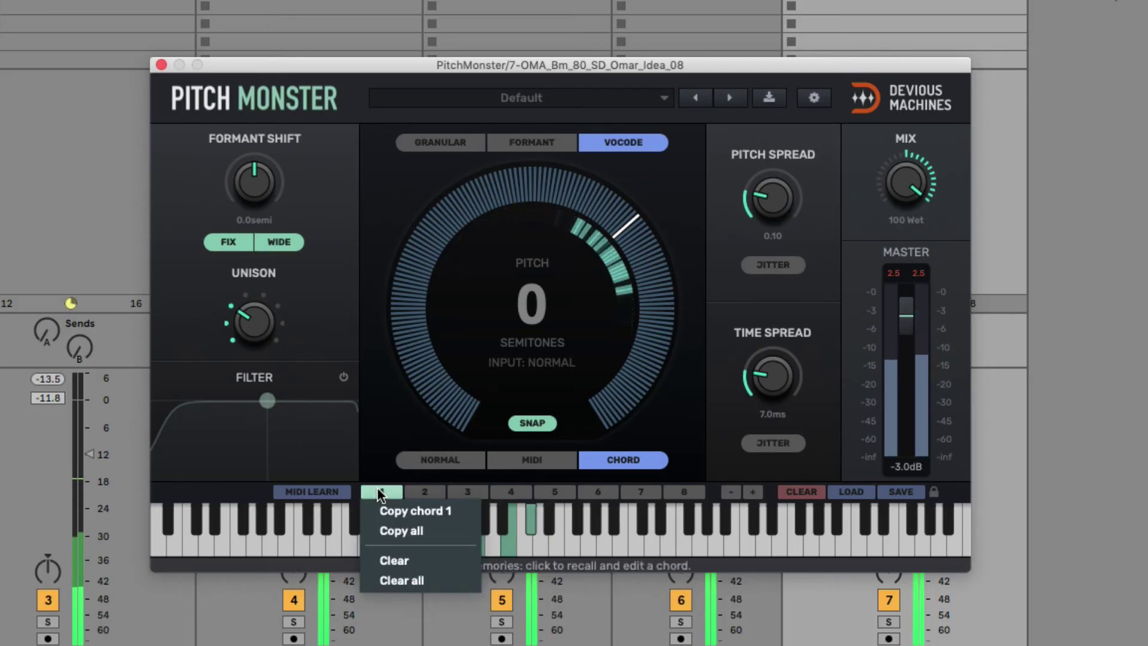
left_click(390, 509)
left_click(422, 492)
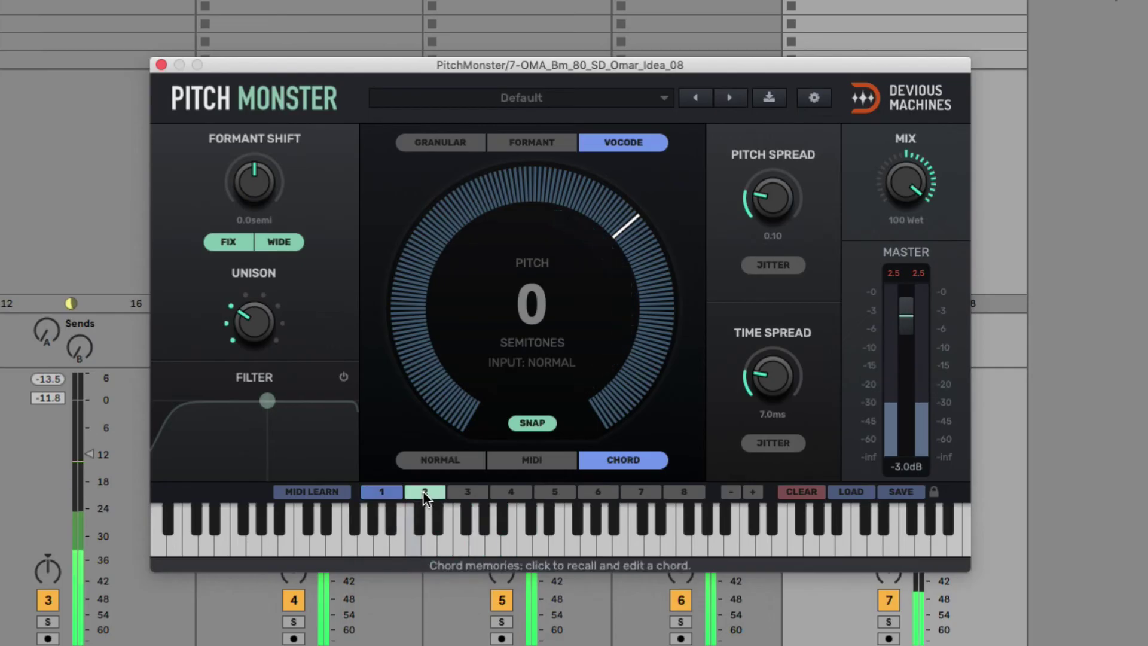
right_click(422, 491)
left_click(432, 560)
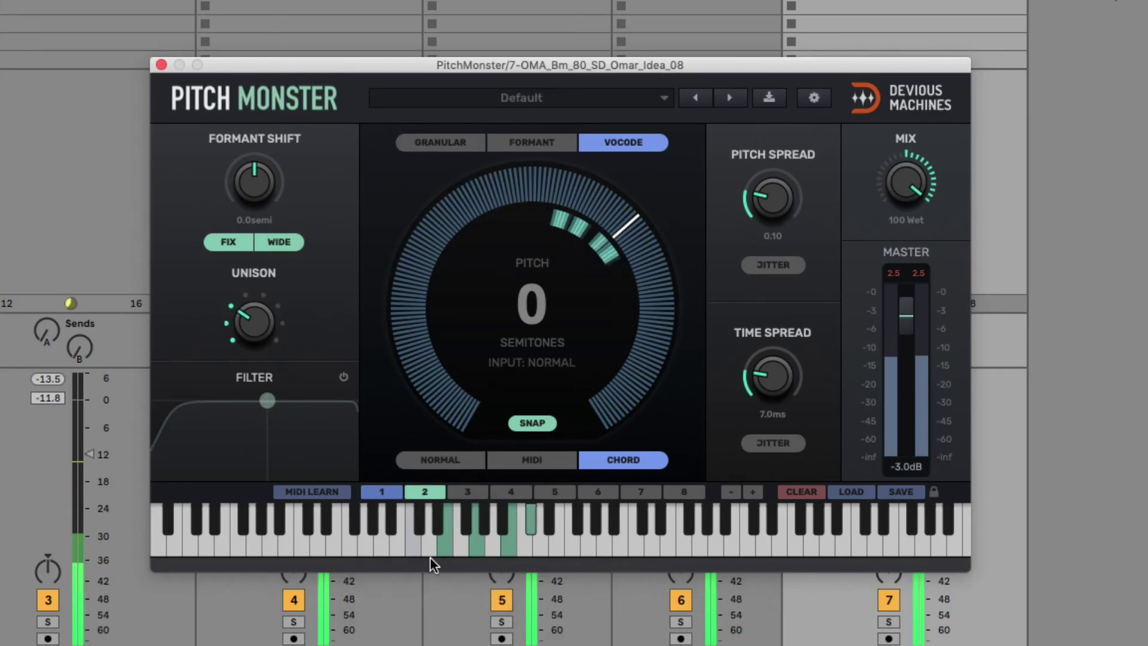
left_click(538, 540)
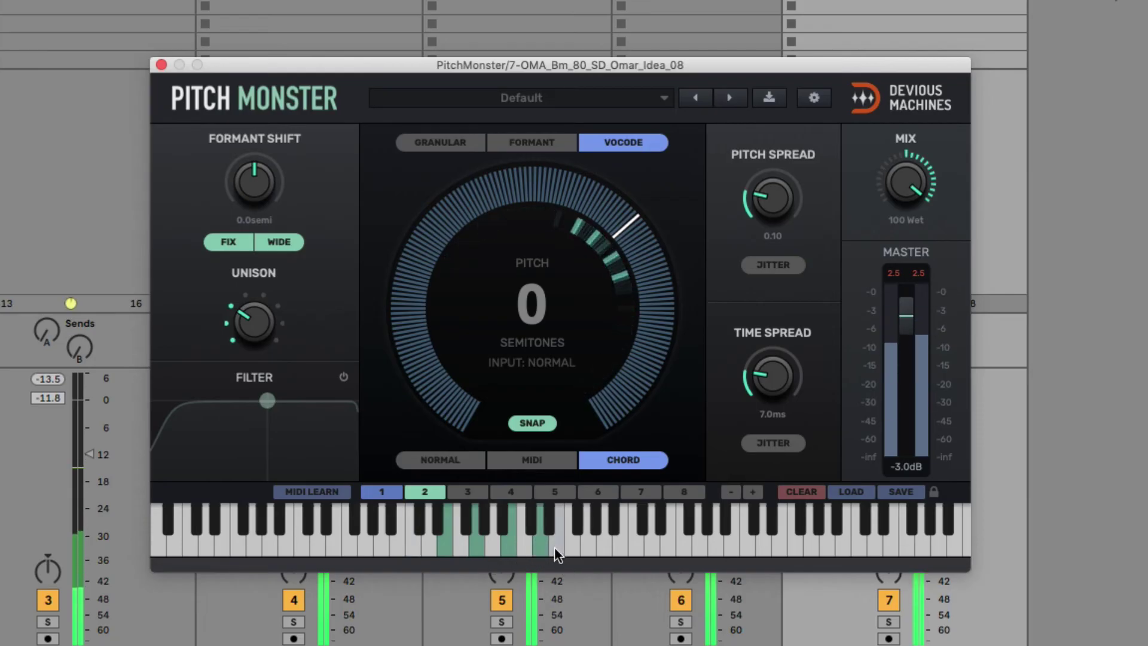
Audition the chord change by alternating between chord memories 1 and 2 during playback.
left_click(379, 489)
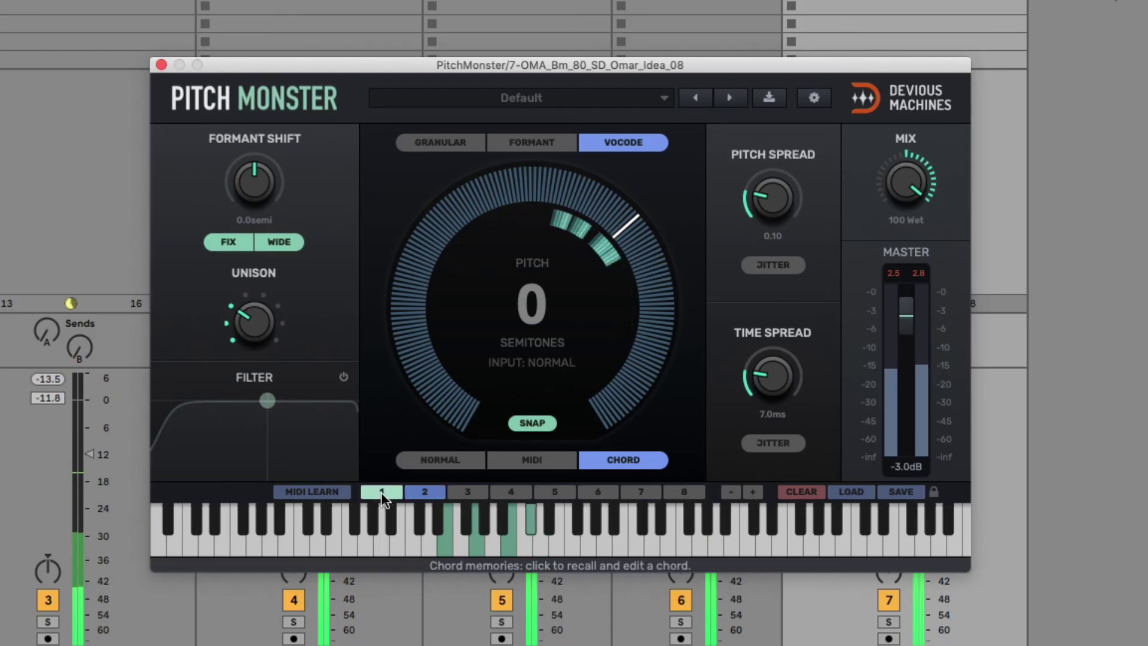
left_click(425, 491)
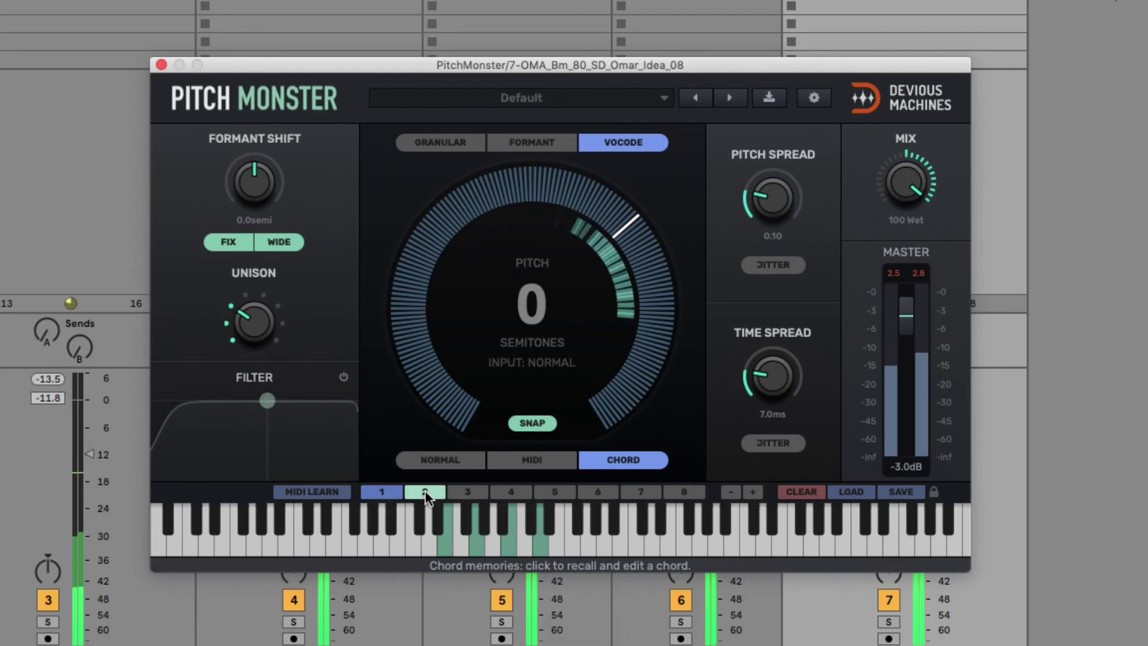
left_click(390, 493)
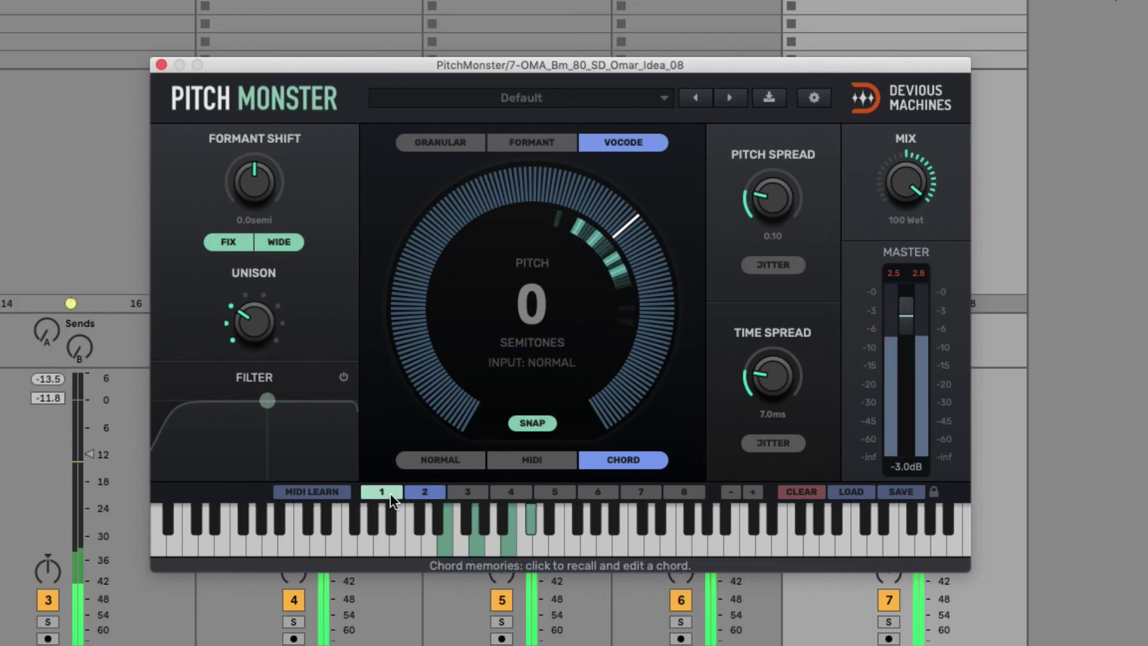
left_click(429, 491)
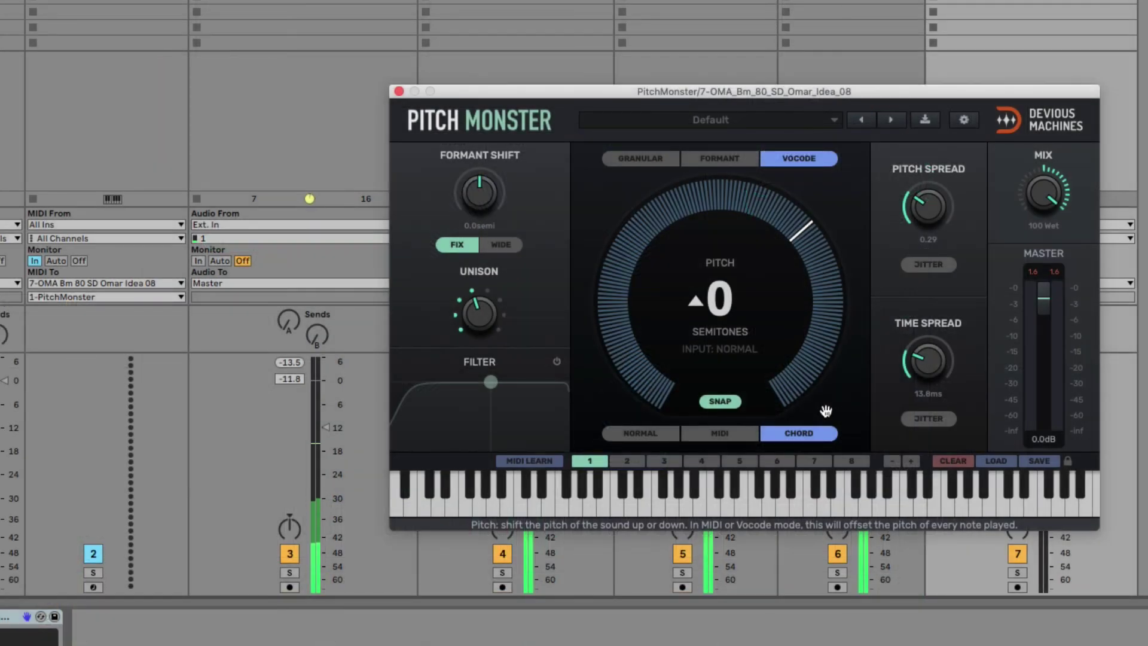
Switch the plug-in to MIDI mode and lower Formant Shift to -2.5 semitones.
left_click(735, 433)
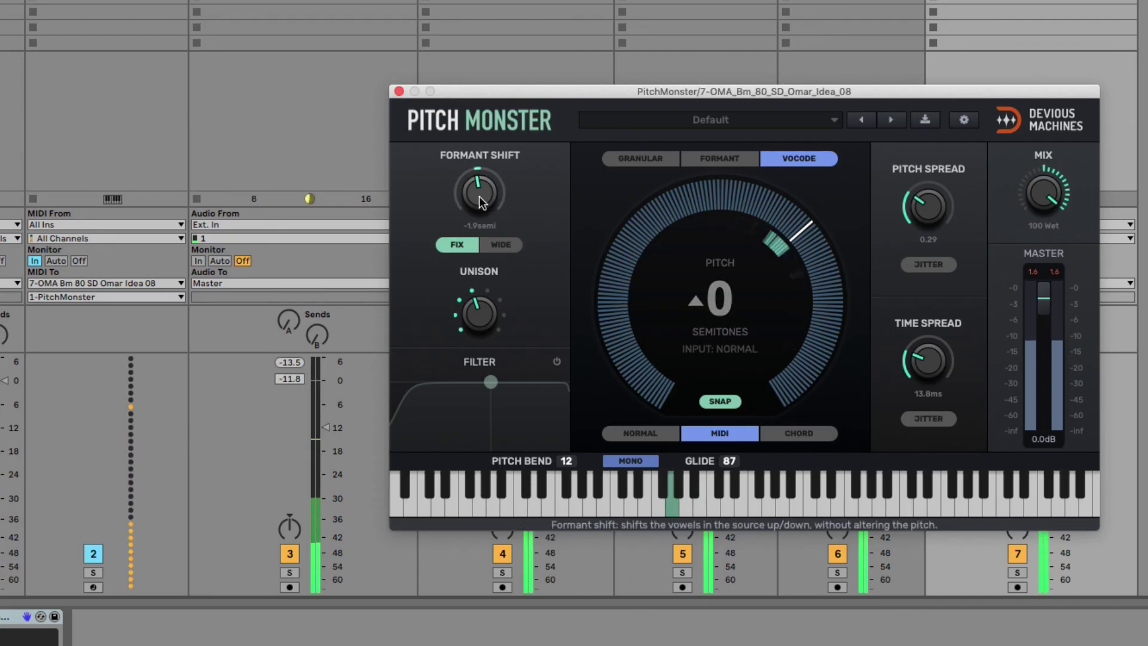
left_click_drag(481, 195, 479, 203)
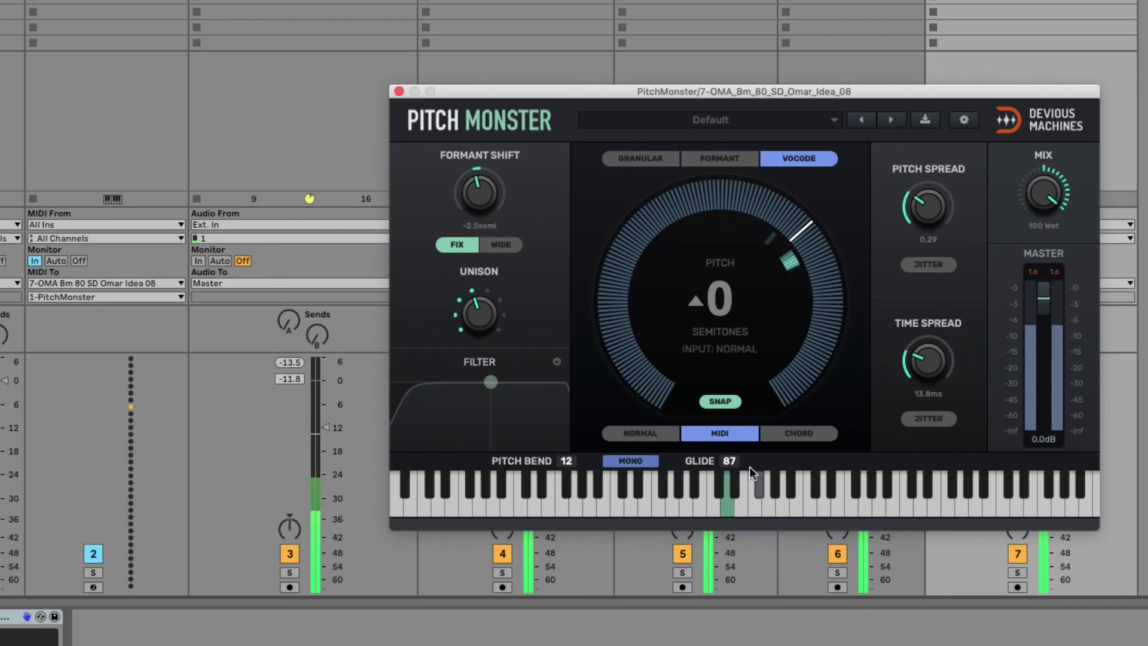
Set the mono Glide to 47 and enable the Wide option for the MIDI-controlled vocal.
left_click_drag(729, 462, 731, 523)
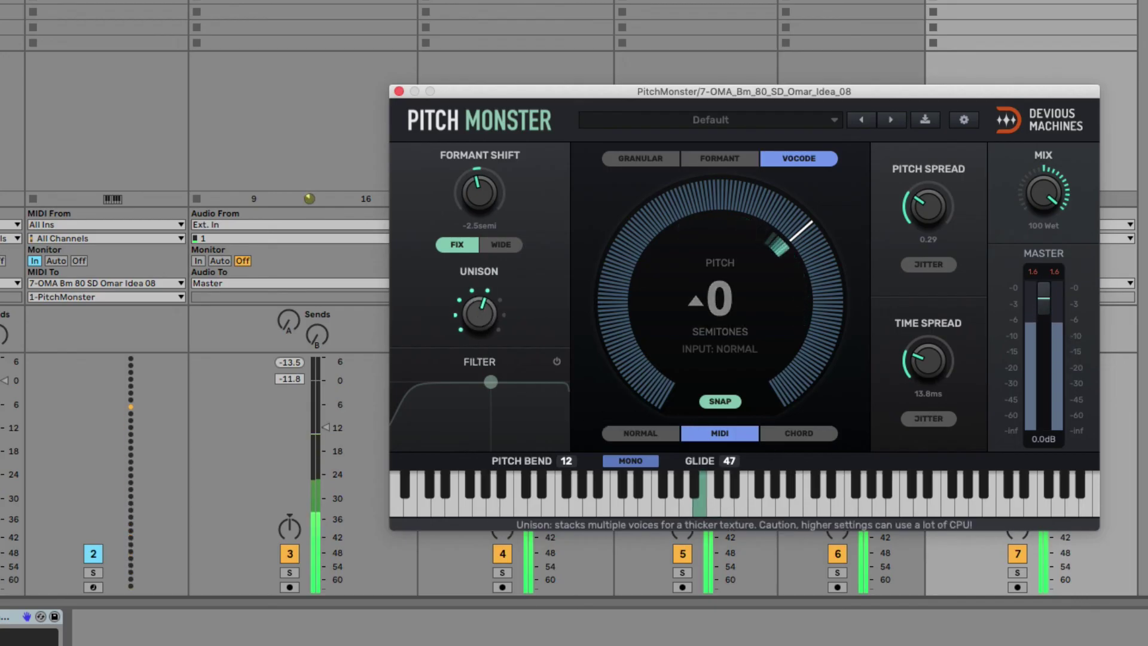
left_click(501, 244)
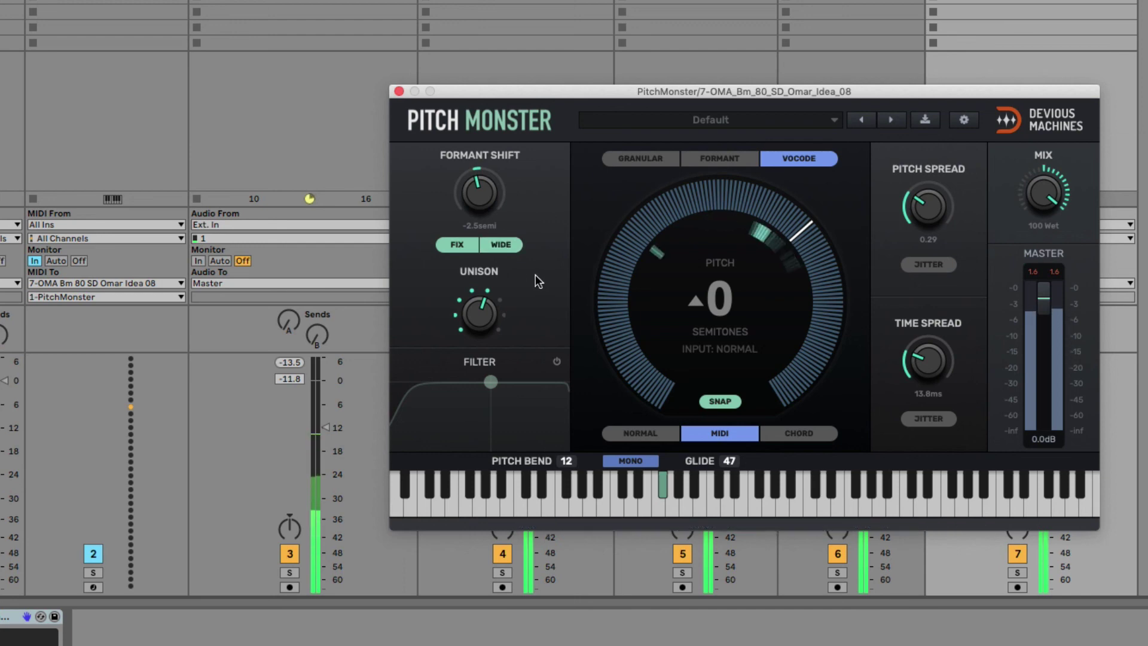